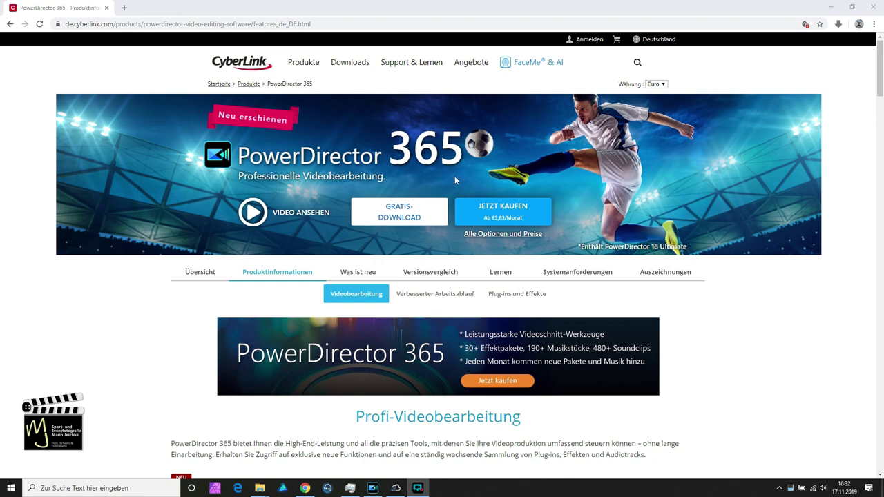
# Step: Switch to PowerDirector and view the video effects library, followed by the title template library
pyautogui.click(373, 488)
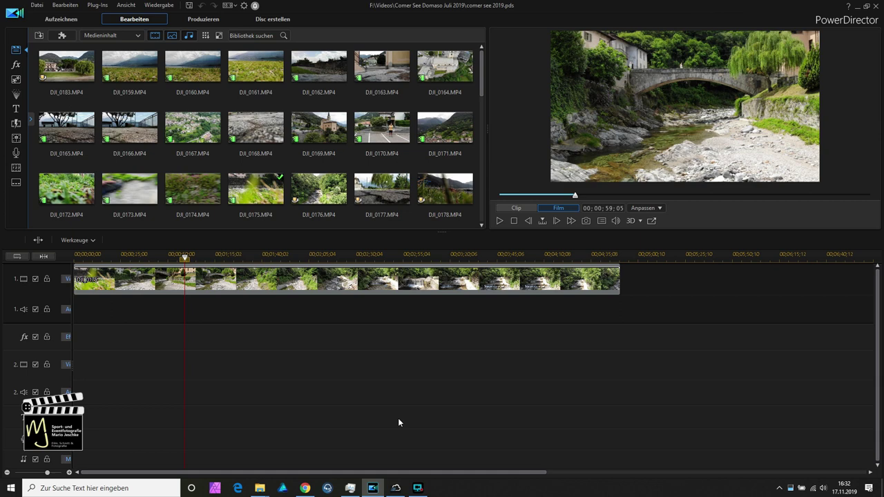
pyautogui.click(16, 65)
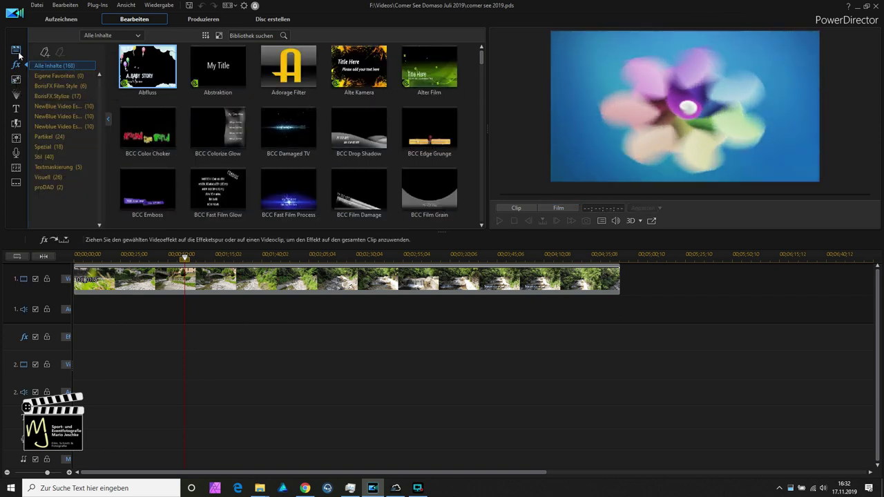
pyautogui.click(16, 109)
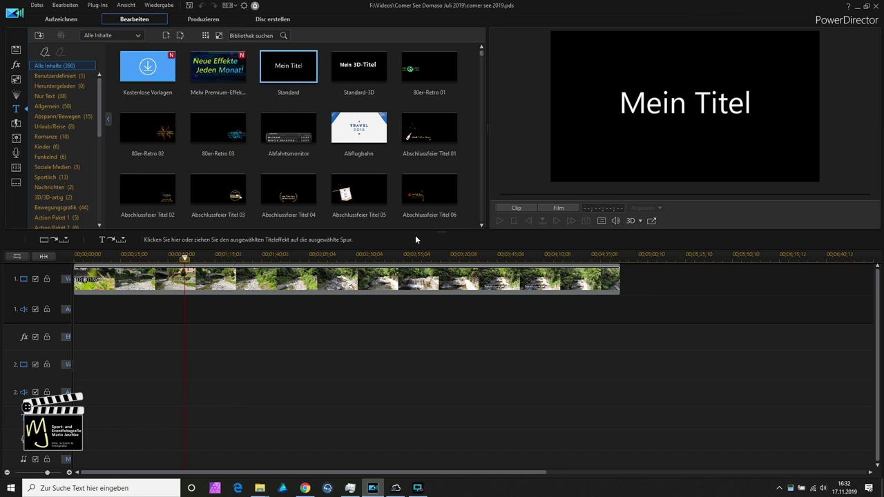
# Step: Return to the browser and view the Form-Designer section of the PowerDirector 365 product information page
pyautogui.click(304, 487)
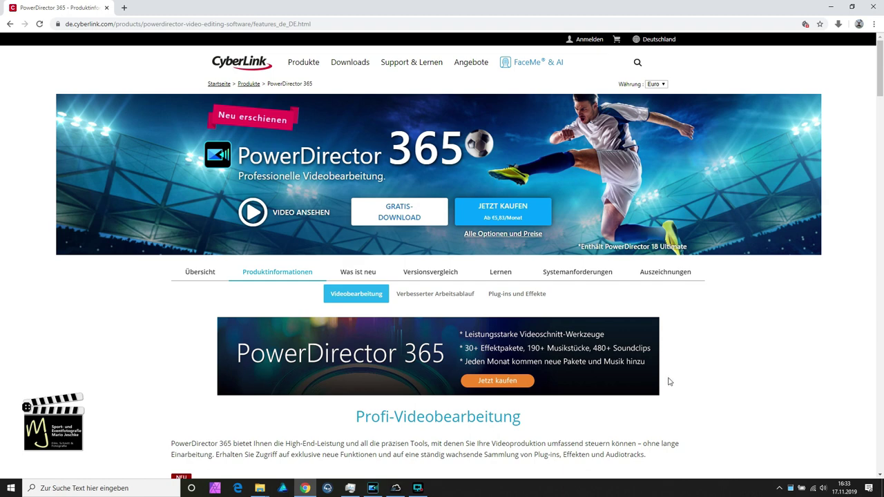
pyautogui.scroll(-2, 668, 381)
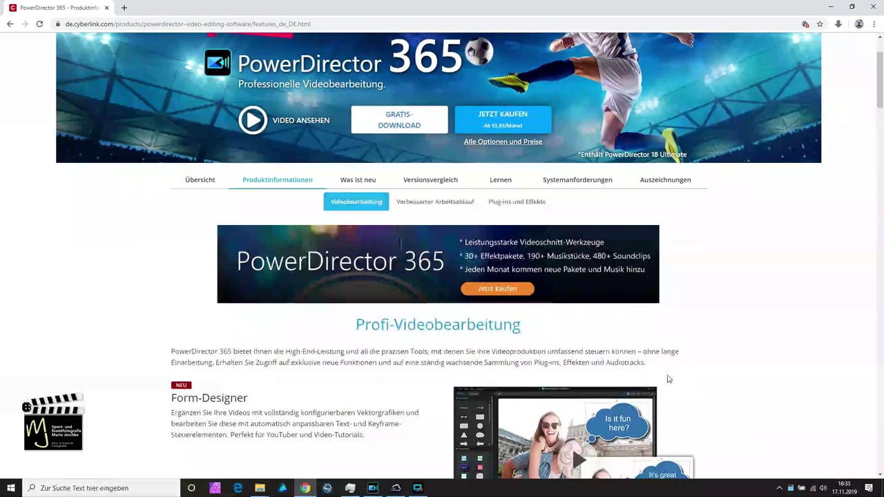
pyautogui.scroll(-1, 668, 378)
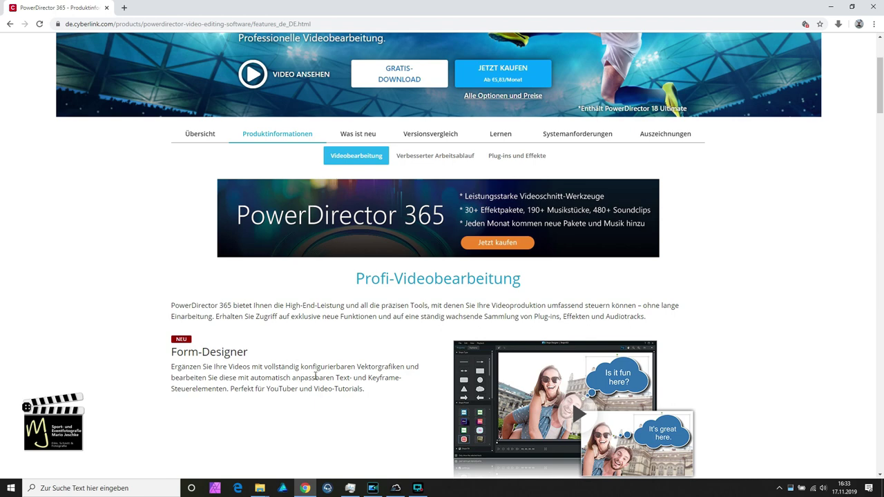
# Step: Switch to the CyberLink Application Manager and view its program list (Meine Programme) and package list (Pakete)
pyautogui.click(417, 488)
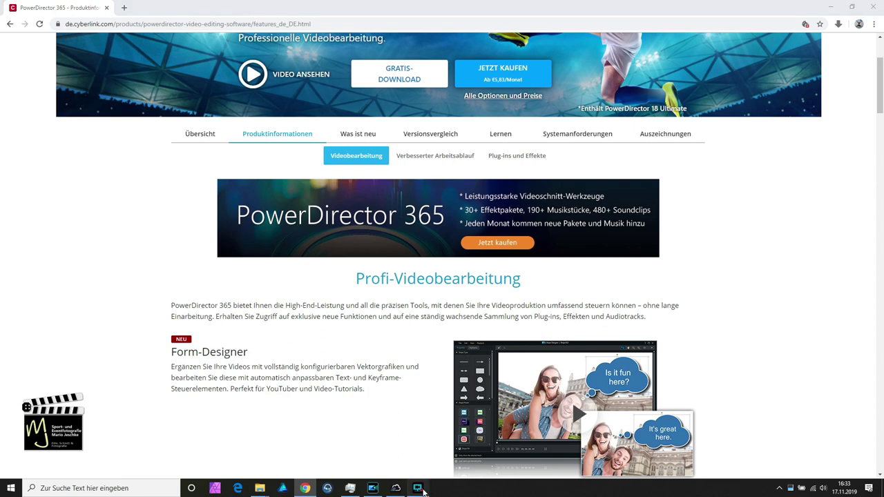
pyautogui.click(401, 493)
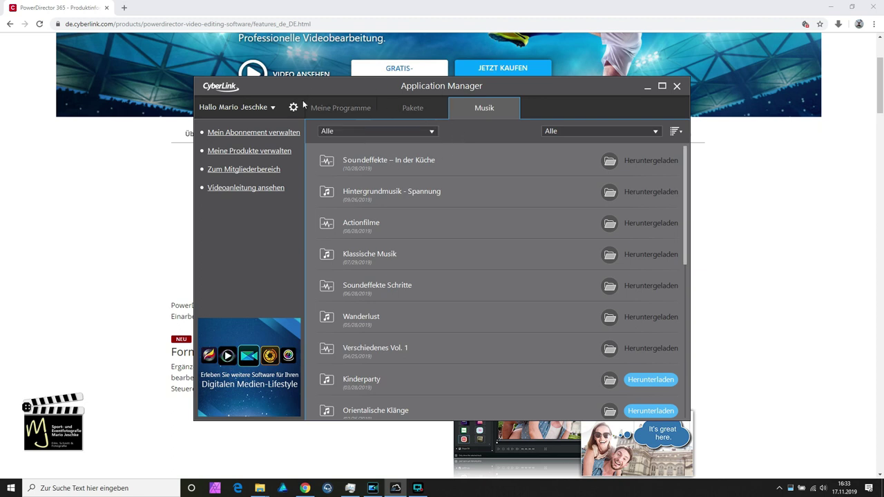
pyautogui.click(329, 109)
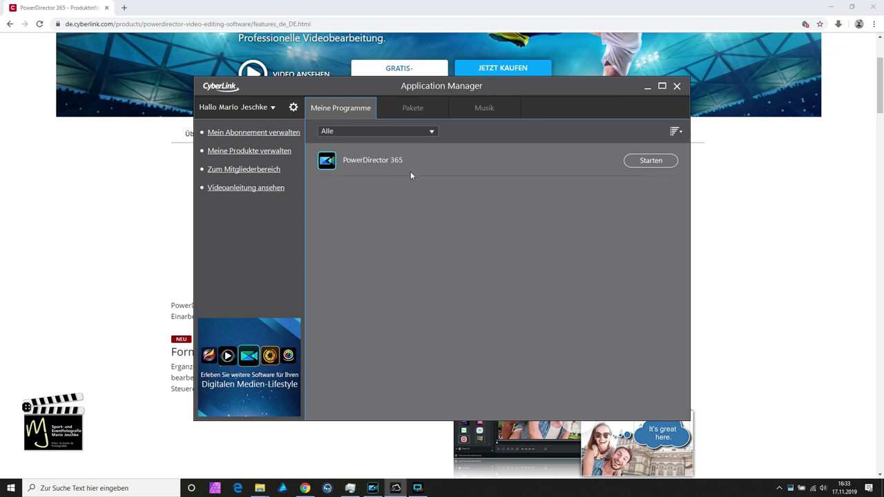
pyautogui.click(645, 163)
pyautogui.click(418, 109)
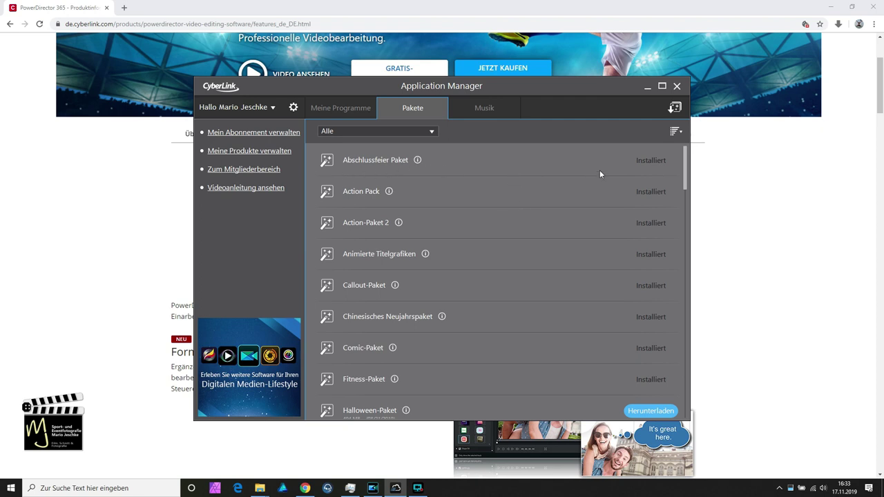
# Step: Open the web details of the Abschlussfeier Paket and review its included templates and price
pyautogui.click(417, 160)
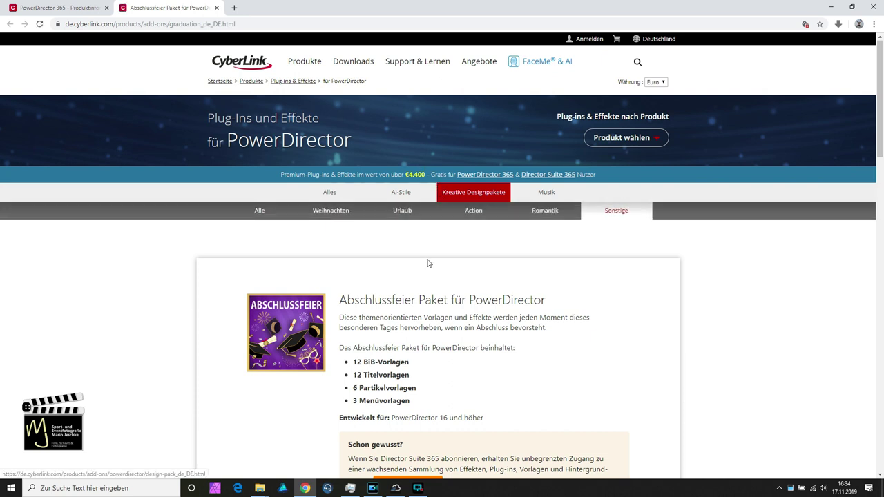
pyautogui.scroll(-1, 613, 339)
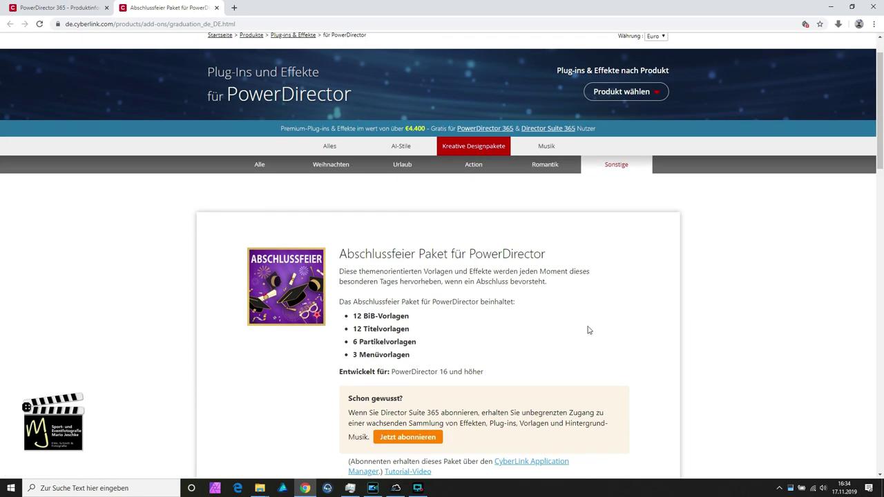
pyautogui.scroll(-2, 588, 330)
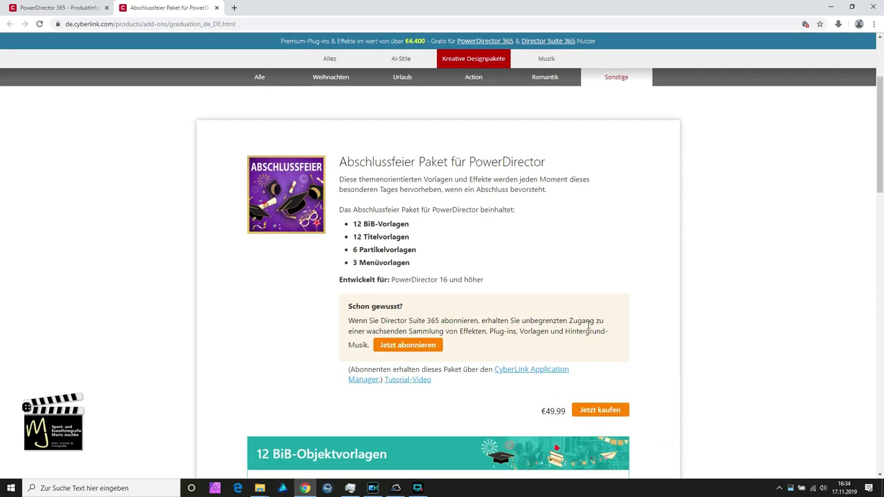
pyautogui.scroll(-2, 589, 324)
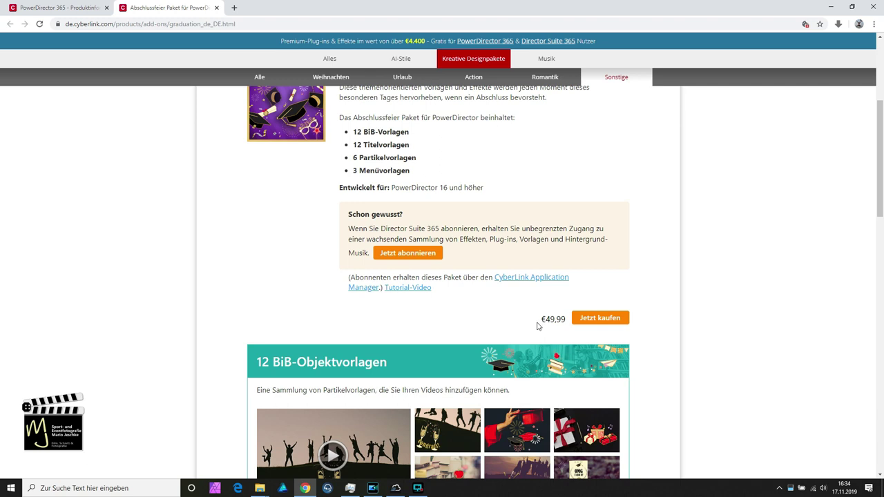
pyautogui.scroll(1, 537, 326)
pyautogui.scroll(1, 537, 326)
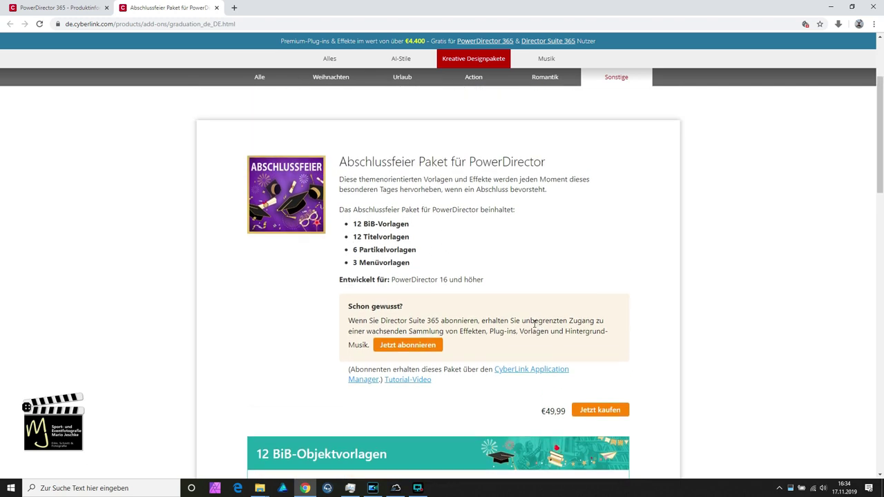
pyautogui.scroll(-2, 536, 323)
# Step: Return to the Application Manager and look through the content packages from Abschlussfeier Paket down to the Urlaubspaket entries
pyautogui.click(395, 487)
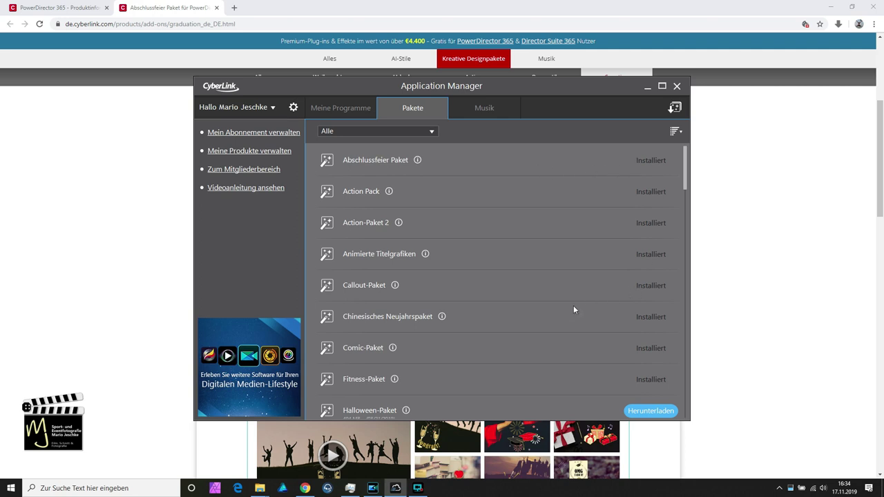
pyautogui.scroll(-3, 563, 310)
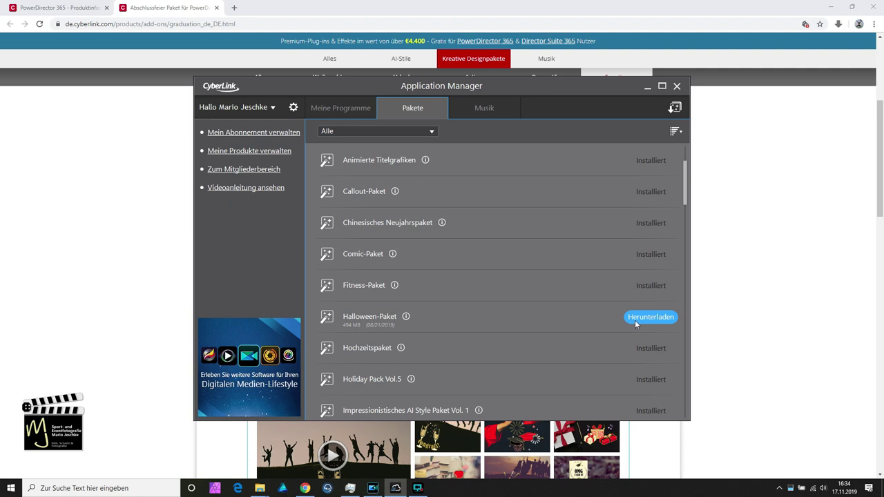
pyautogui.scroll(-4, 635, 320)
pyautogui.scroll(-5, 635, 323)
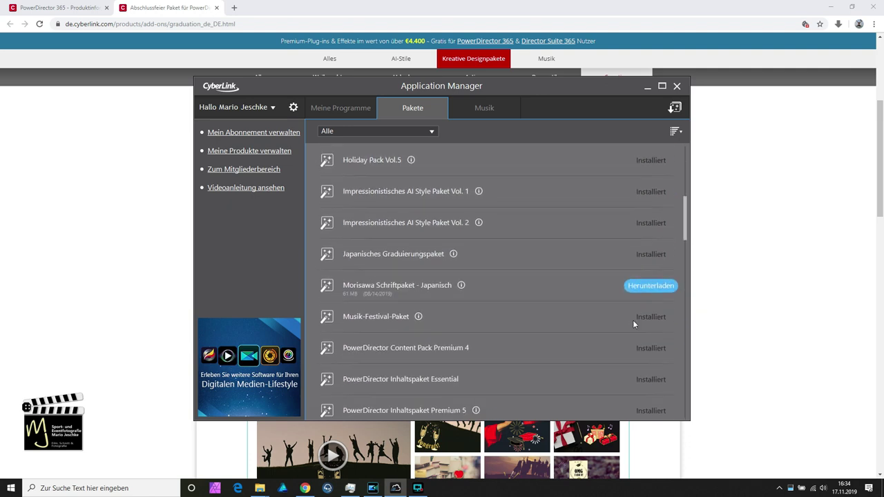
pyautogui.scroll(-4, 631, 323)
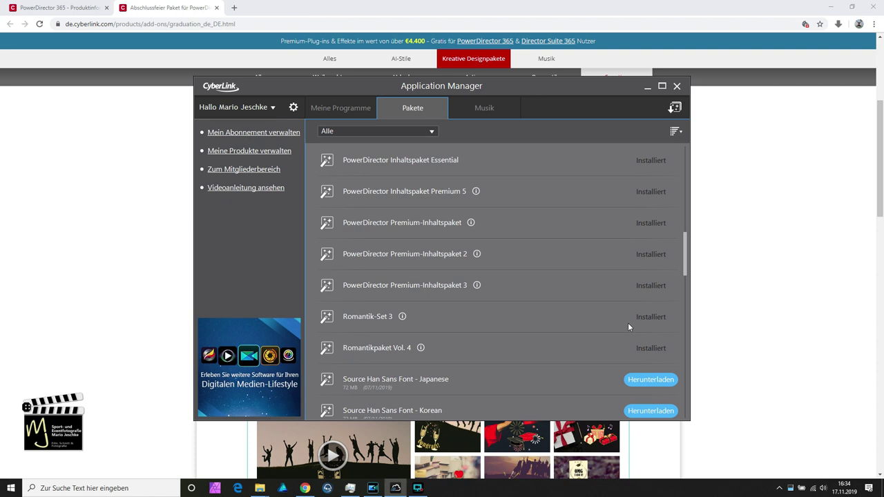
pyautogui.scroll(-5, 627, 322)
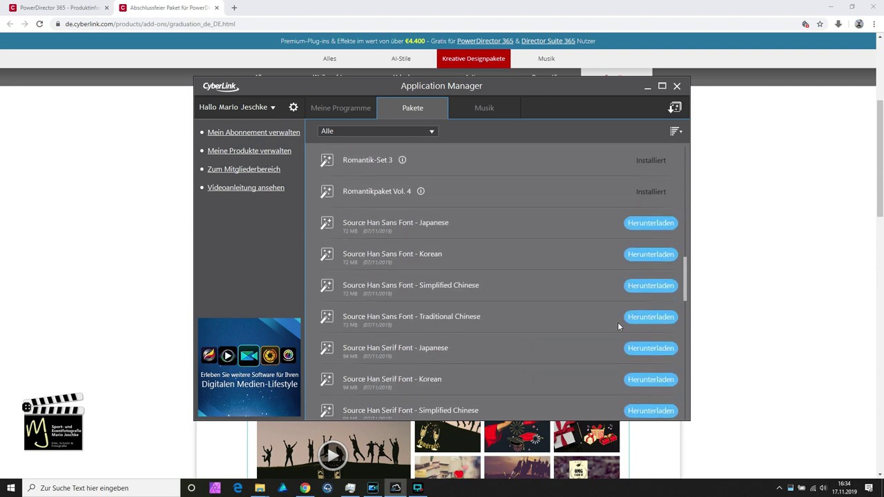
pyautogui.scroll(-7, 615, 325)
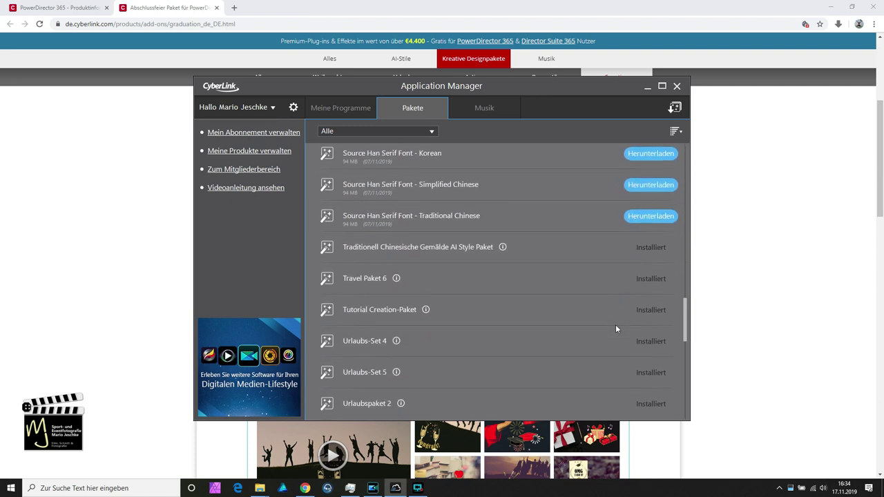
pyautogui.scroll(-1, 615, 325)
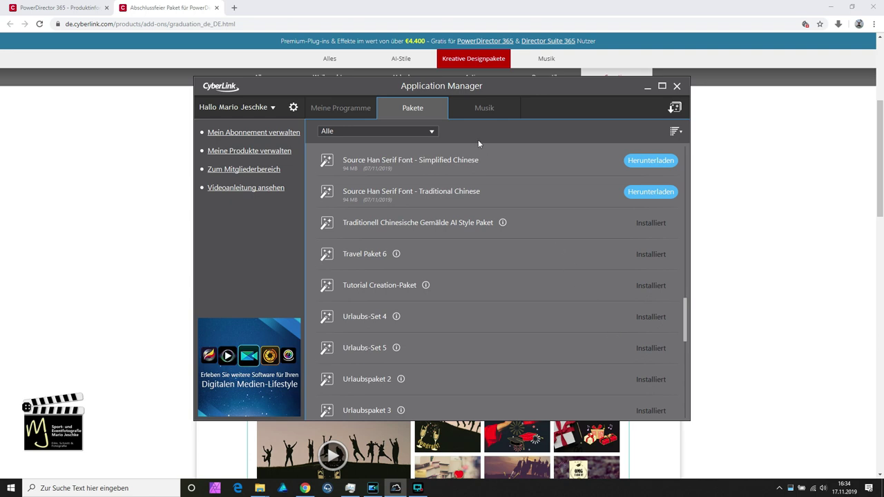
# Step: View the Application Manager's music downloads and their type filter options, keep the filter on Alle, and minimize the window
pyautogui.click(483, 108)
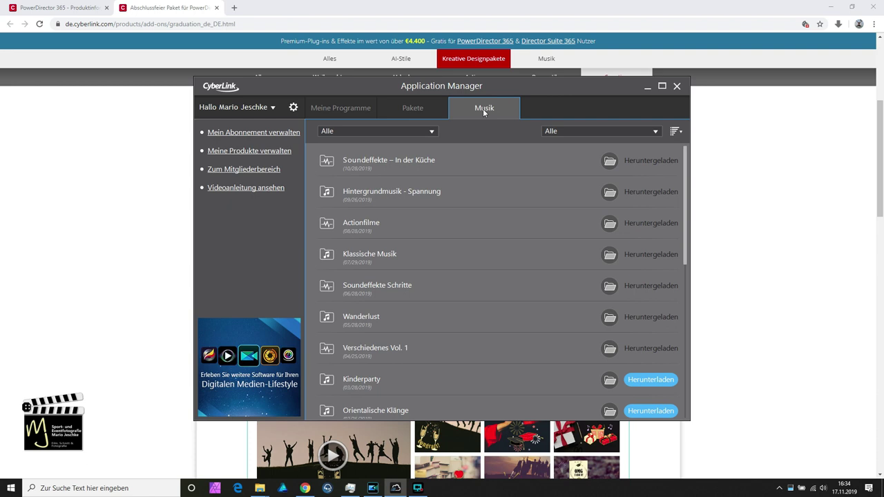
pyautogui.click(431, 137)
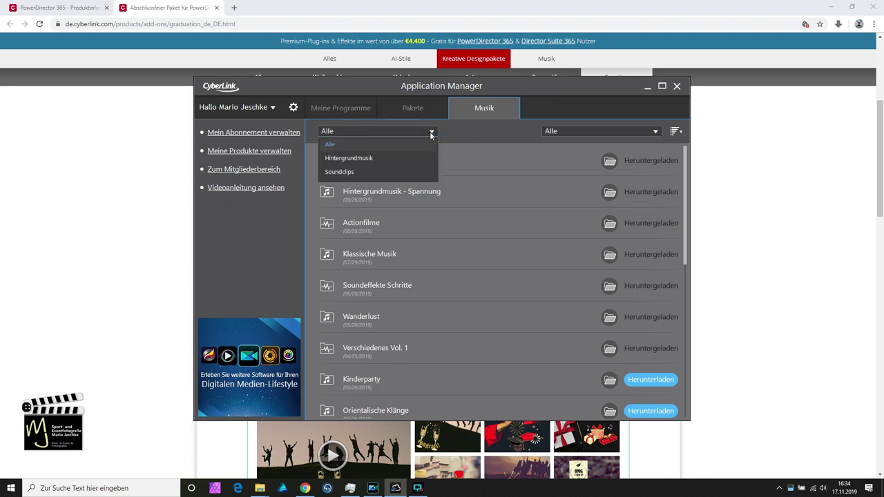
pyautogui.click(397, 145)
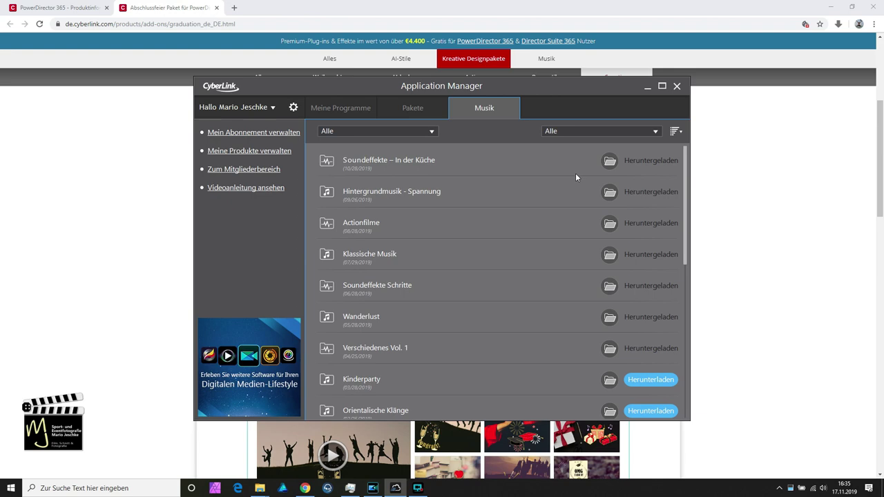
pyautogui.click(647, 86)
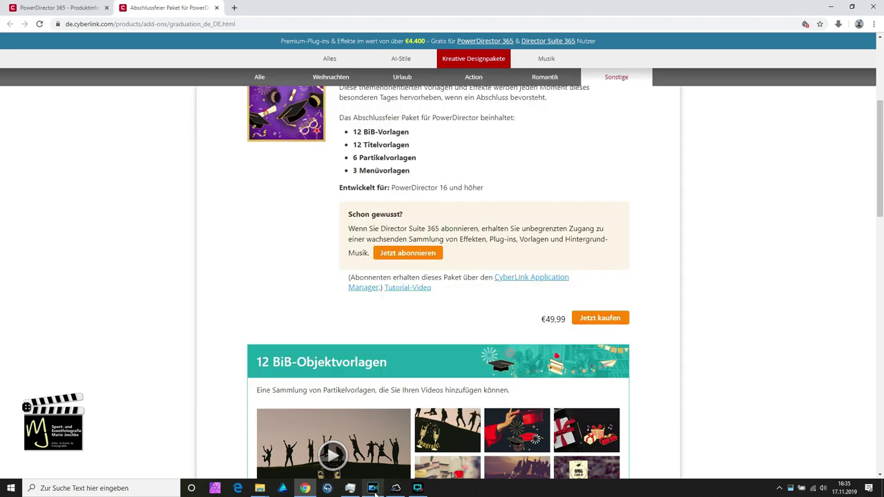
# Step: Switch to PowerDirector and view the list of available plug-ins, then close it
pyautogui.click(373, 488)
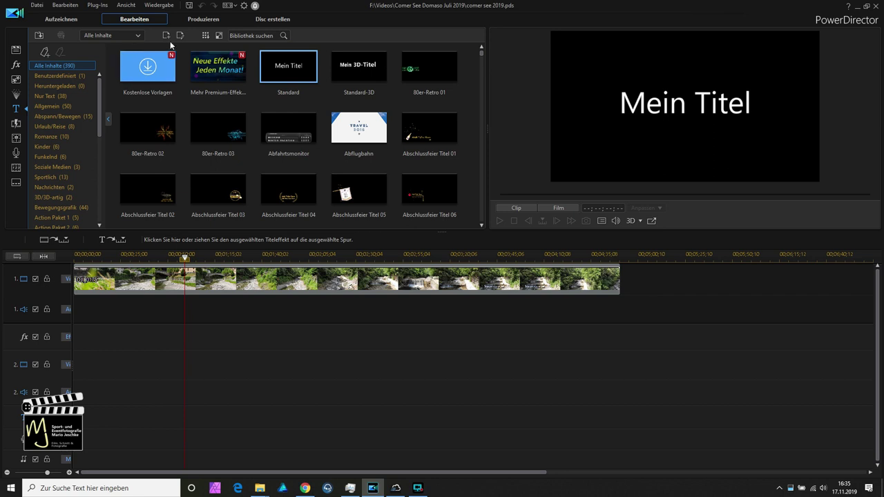
pyautogui.click(100, 5)
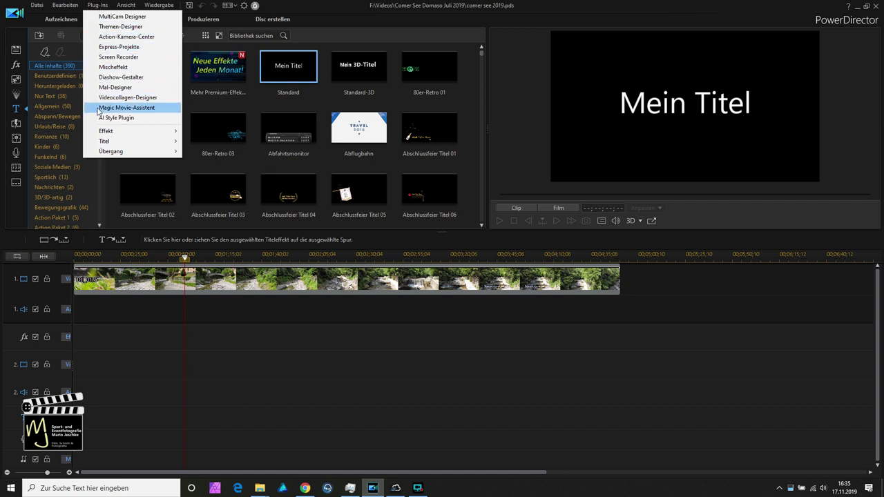
pyautogui.moveTo(112, 156)
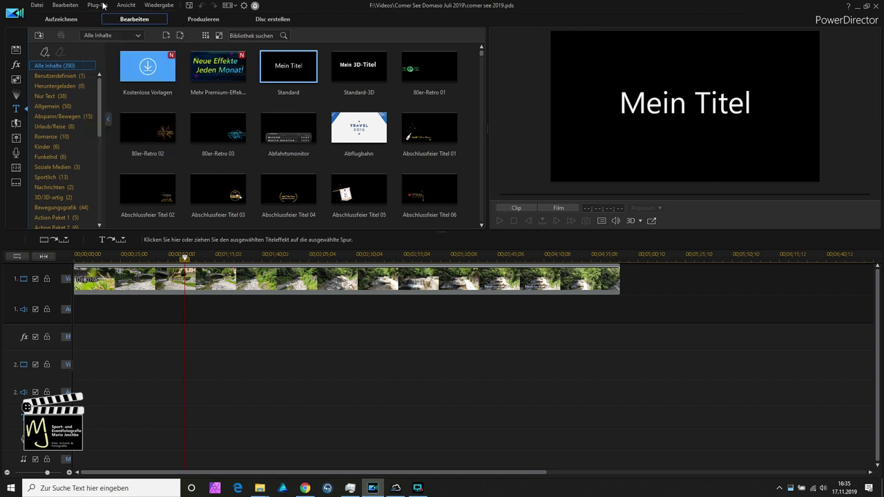
pyautogui.click(319, 5)
# Step: Return to the PowerDirector 365 product page in the browser, review its feature information, and open the Übersicht page
pyautogui.click(305, 487)
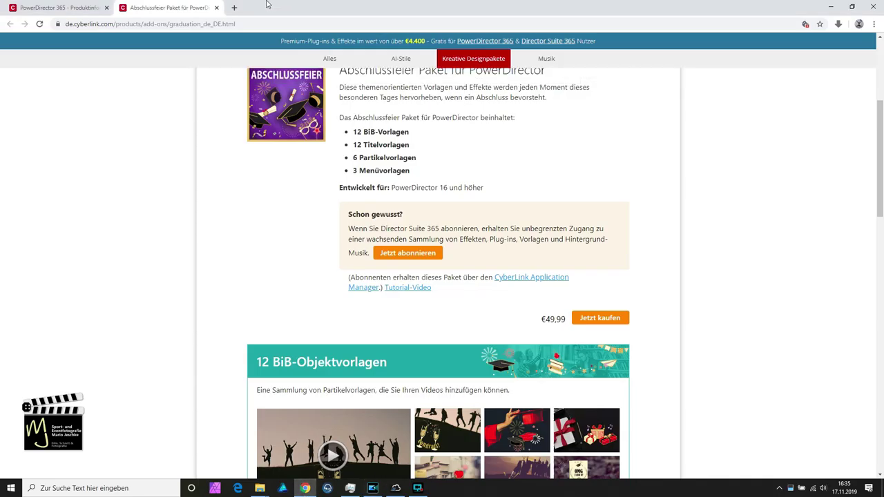
pyautogui.click(69, 7)
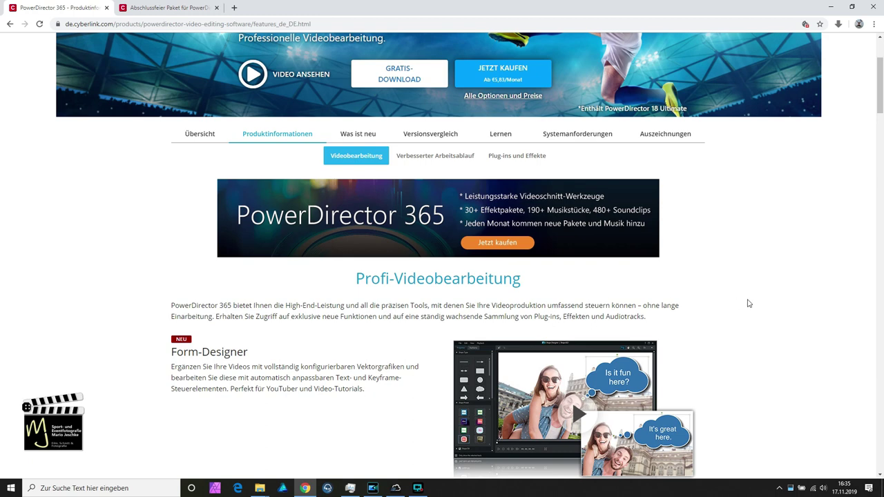
pyautogui.scroll(-1, 749, 303)
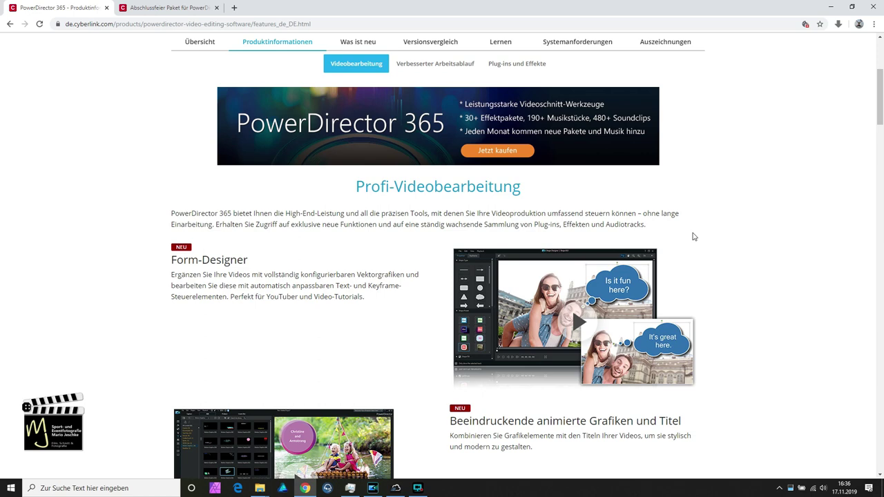
pyautogui.scroll(3, 693, 236)
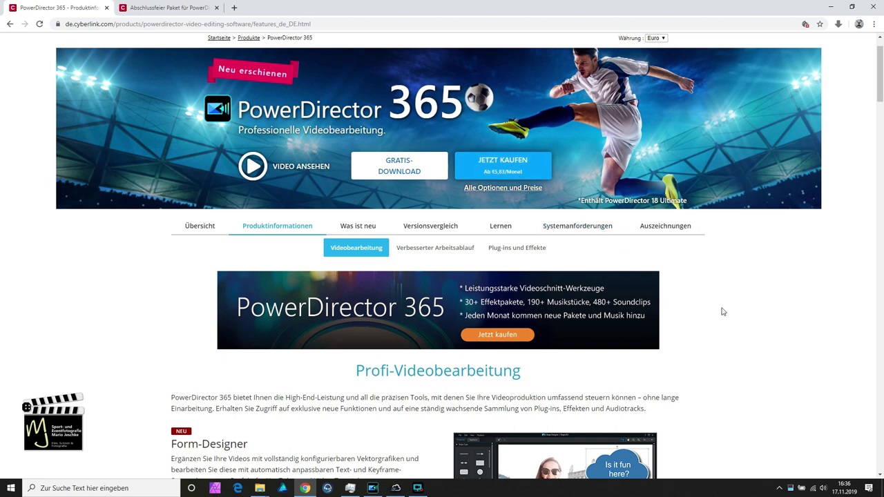
pyautogui.scroll(-1, 727, 302)
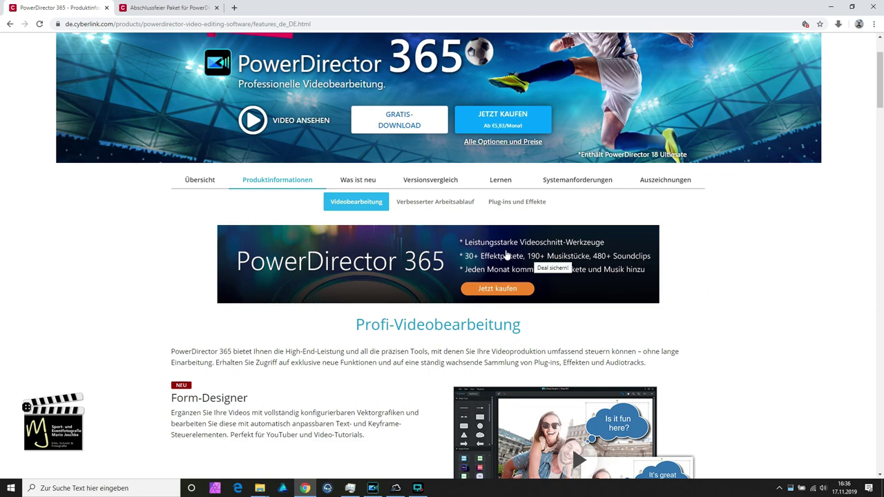
pyautogui.click(209, 182)
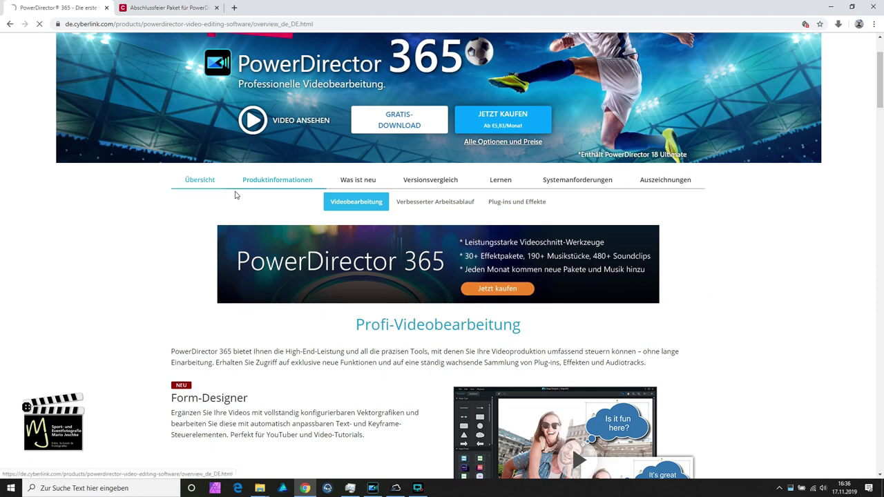
# Step: Look through the Übersicht and Was ist neu pages, open the Versionsvergleich page, and review its subscriber-exclusive features and included applications
pyautogui.scroll(-3, 772, 284)
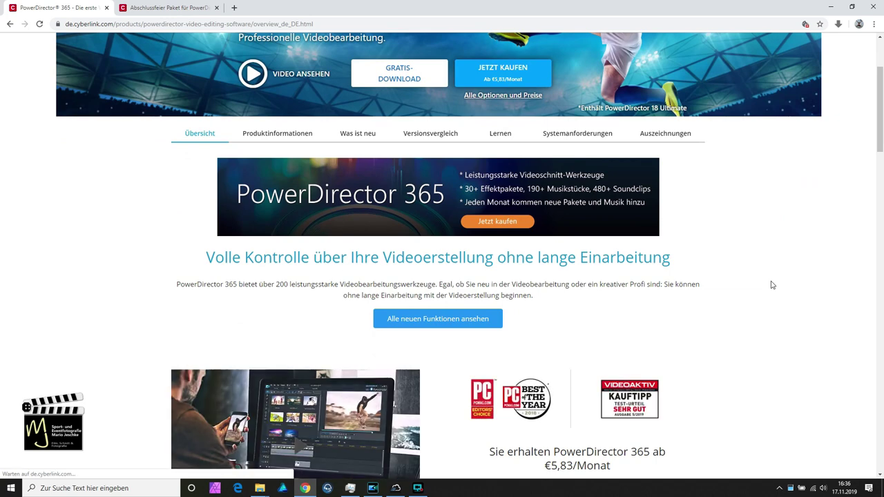
pyautogui.click(371, 142)
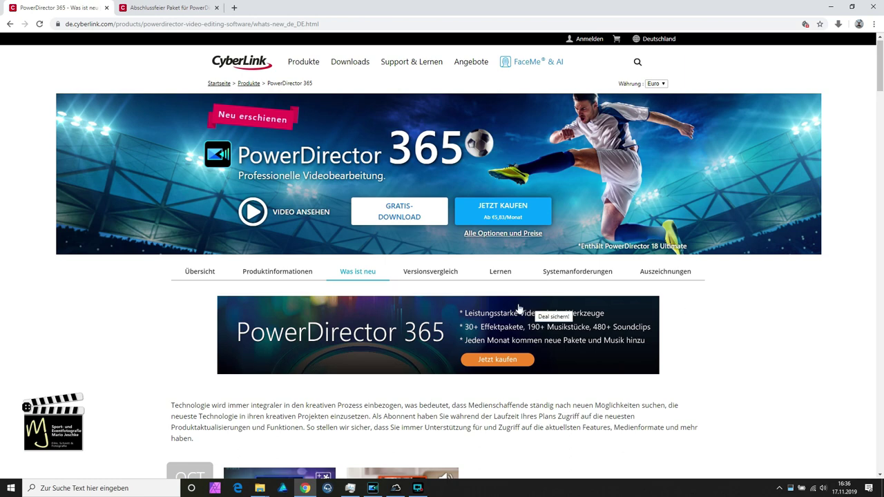
pyautogui.click(431, 273)
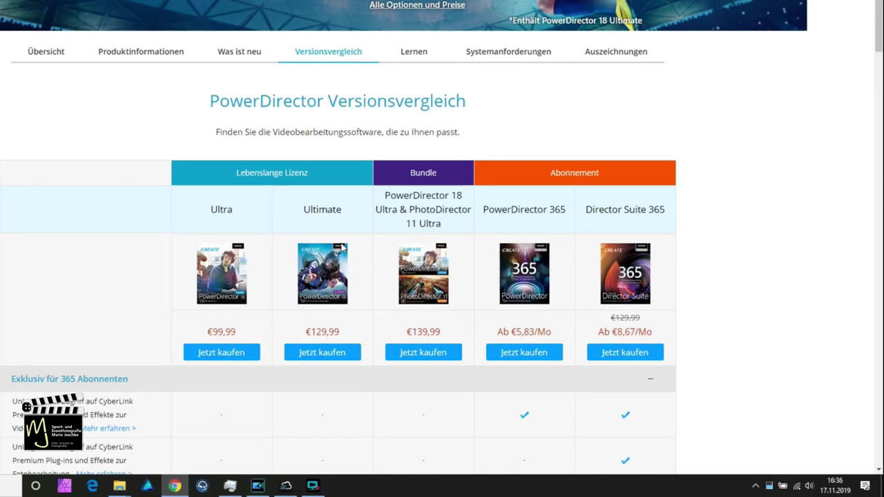
pyautogui.scroll(-3, 372, 290)
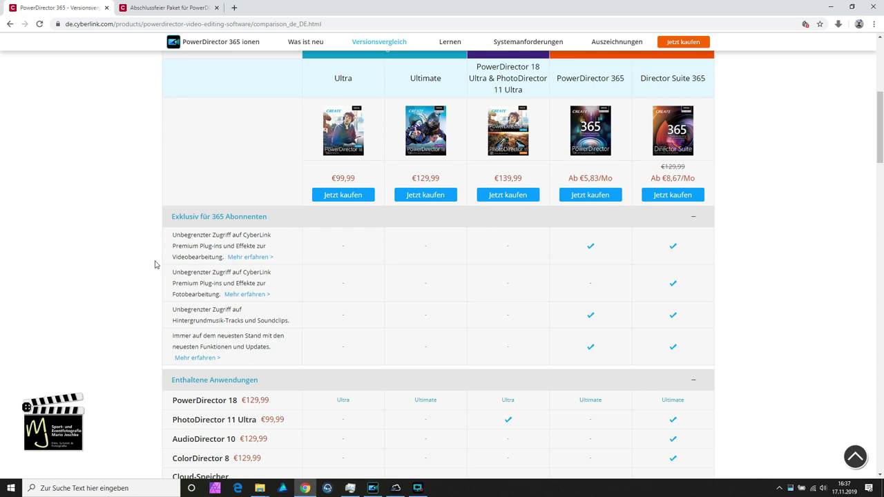
# Step: Go back from the version comparison, reopen the Übersicht page, and look over its introduction
pyautogui.hotkey('alt', 'Left')
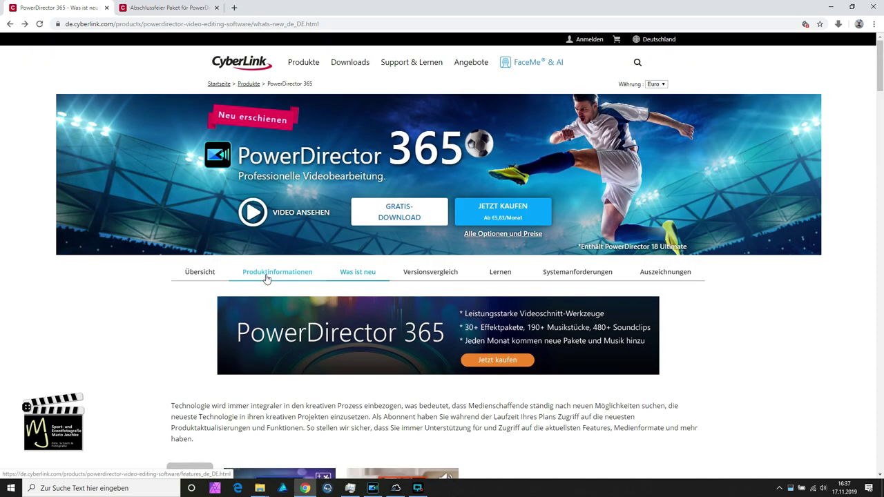
pyautogui.click(206, 276)
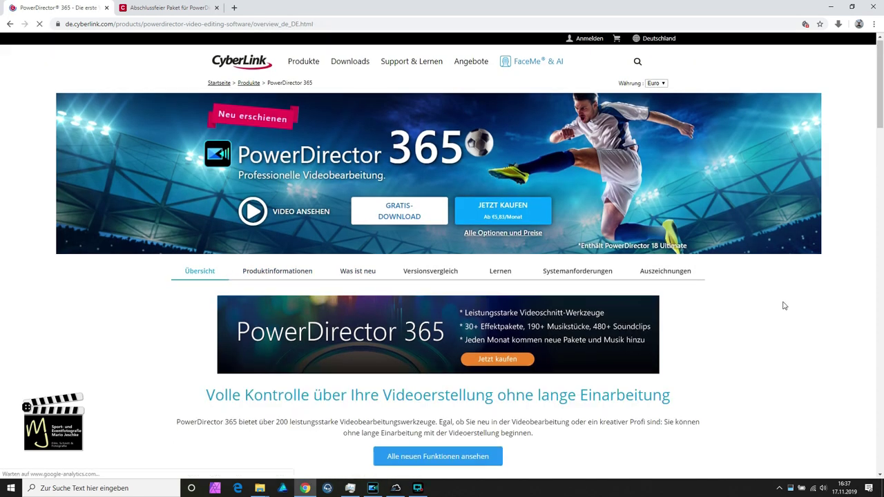
pyautogui.scroll(-2, 780, 306)
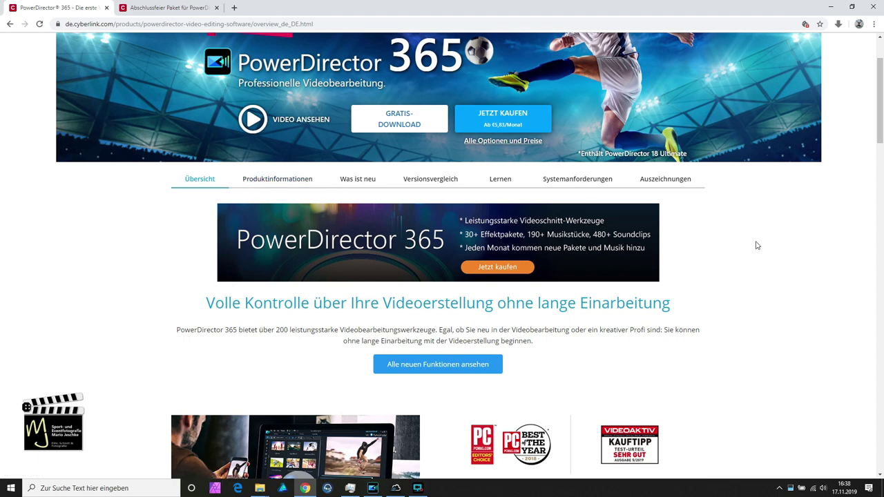
pyautogui.scroll(-1, 755, 247)
pyautogui.scroll(2, 393, 283)
# Step: Open the Produktinformationen page, highlight "Vektorgrafiken" in the Form-Designer text, and view the animated graphics and titles section
pyautogui.click(303, 275)
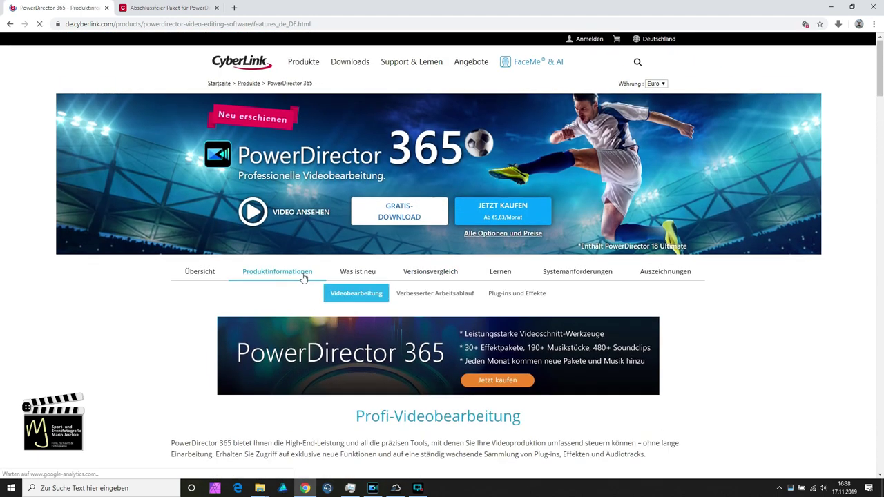
pyautogui.scroll(-2, 767, 299)
pyautogui.scroll(-2, 815, 305)
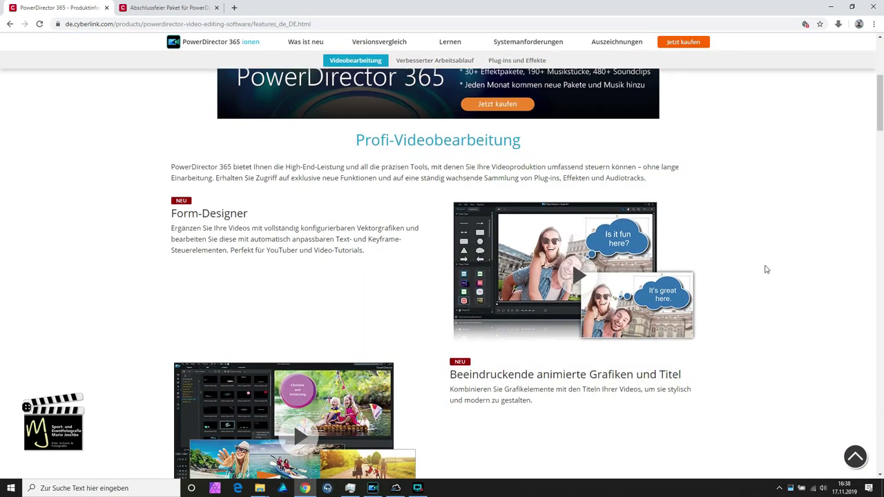
pyautogui.moveTo(358, 230); pyautogui.dragTo(402, 229)
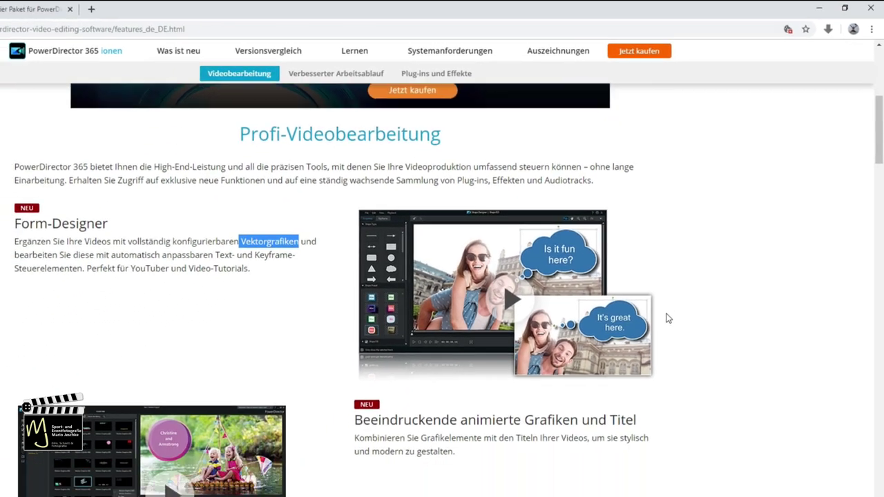
pyautogui.scroll(-2, 617, 392)
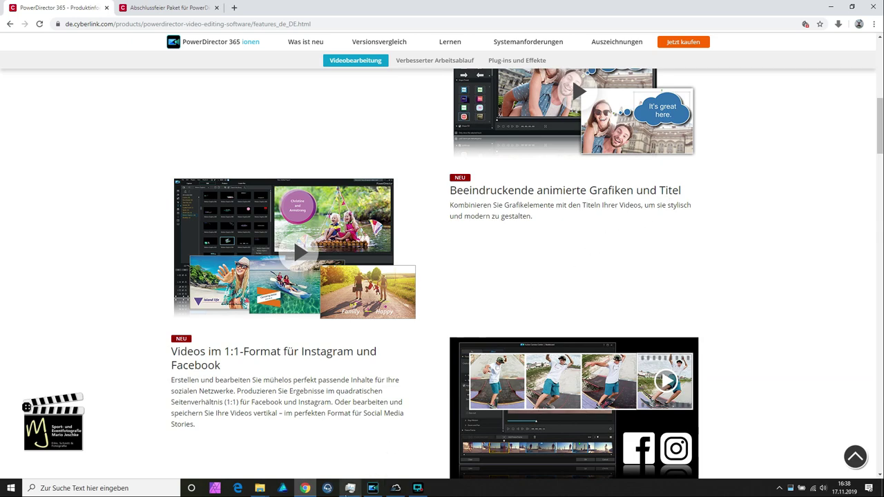
# Step: Switch to PowerDirector, find the Bewegungsgrafik 014 title in the full title library, and place it on video track 2 at the playhead
pyautogui.click(369, 488)
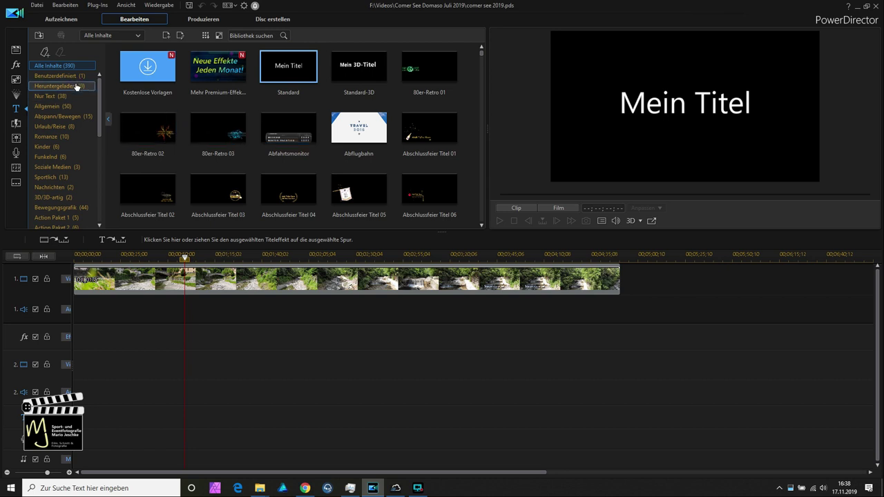
pyautogui.click(60, 67)
pyautogui.click(288, 66)
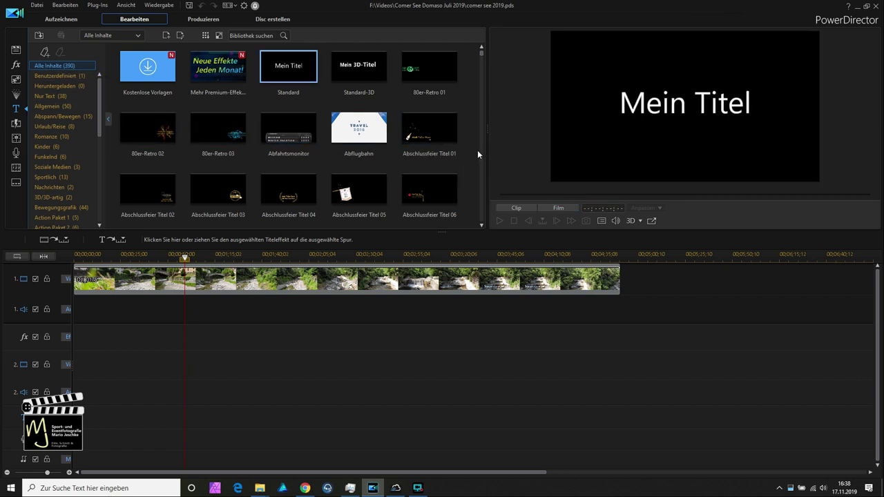
pyautogui.scroll(-10, 472, 146)
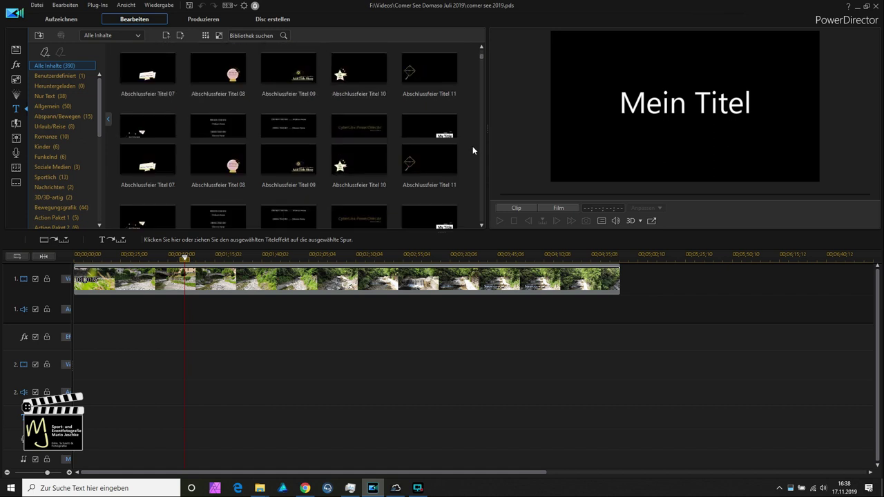
pyautogui.scroll(-5, 472, 146)
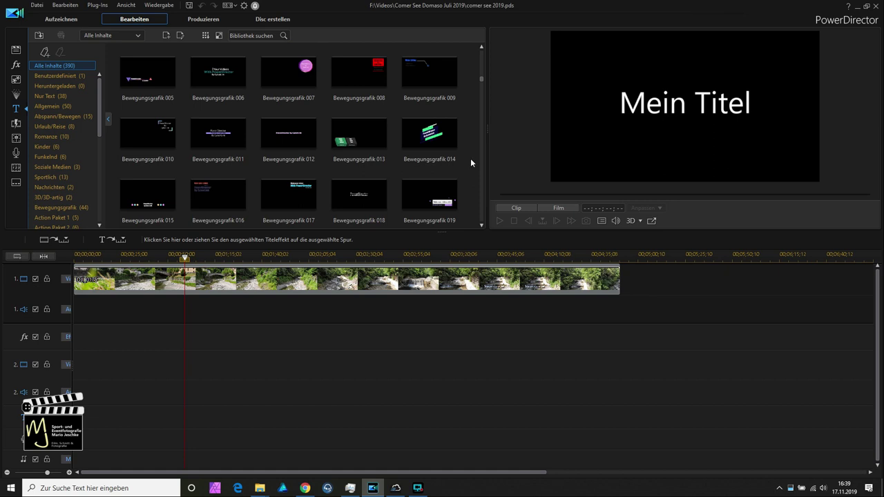
pyautogui.click(434, 135)
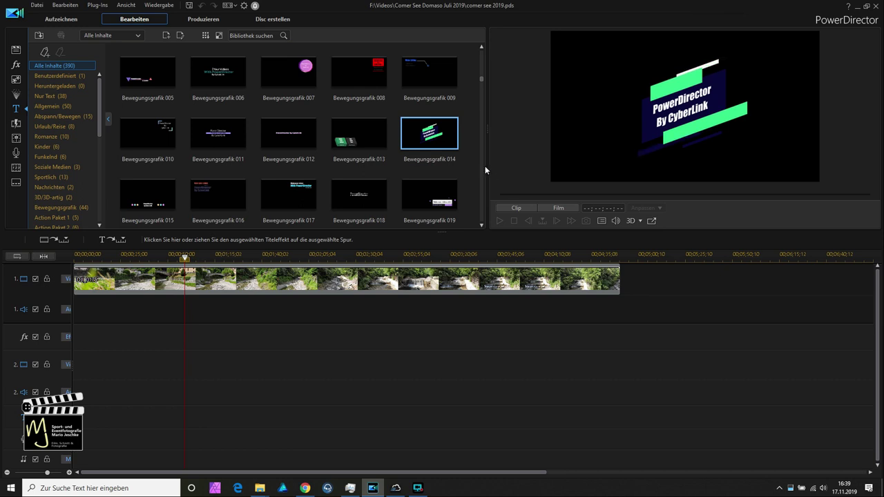
pyautogui.moveTo(434, 136); pyautogui.dragTo(186, 376)
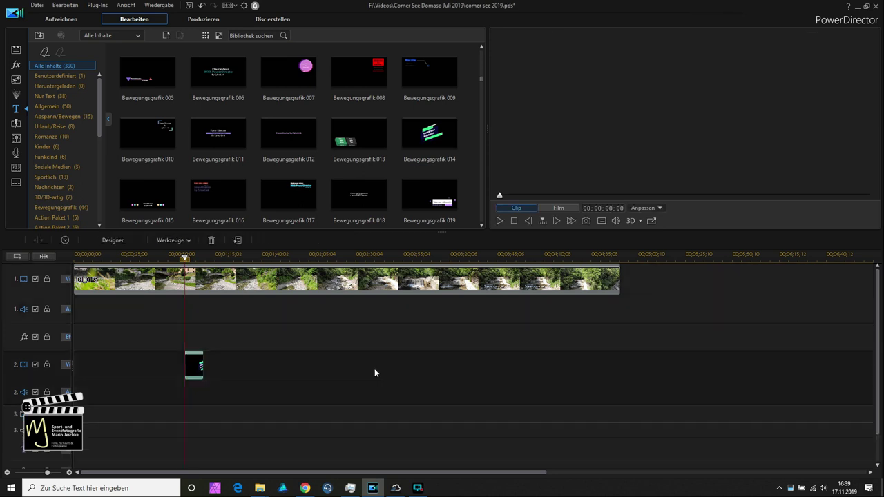
# Step: Open the placed title in the title designer and replace its "By CyberLink" line with "MJ"
pyautogui.doubleClick(195, 364)
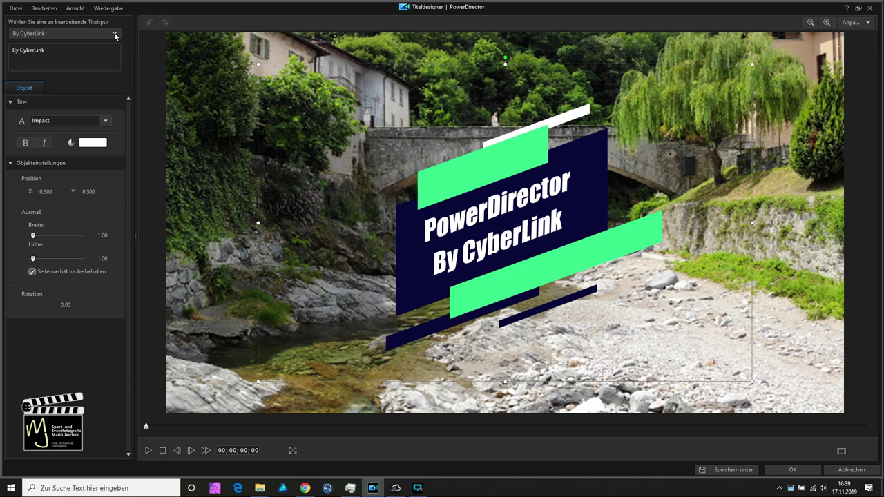
pyautogui.click(76, 36)
pyautogui.click(76, 34)
pyautogui.press('BackSpace')
pyautogui.press('BackSpace')
pyautogui.press('BackSpace')
pyautogui.press('BackSpace')
pyautogui.press('BackSpace')
pyautogui.press('BackSpace')
pyautogui.press('BackSpace')
pyautogui.press('BackSpace')
pyautogui.press('BackSpace')
pyautogui.press('BackSpace')
pyautogui.press('BackSpace')
pyautogui.press('BackSpace')
pyautogui.write('MJ')
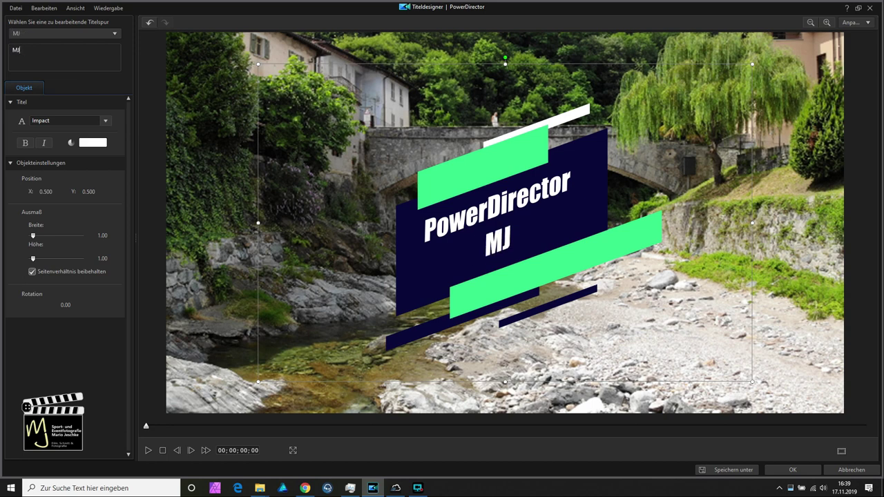
# Step: Scale the title down to about 0.42, move it to the picture's upper-left corner, and accept the title changes
pyautogui.click(147, 451)
pyautogui.moveTo(257, 64); pyautogui.dragTo(544, 247)
pyautogui.moveTo(626, 302); pyautogui.dragTo(254, 91)
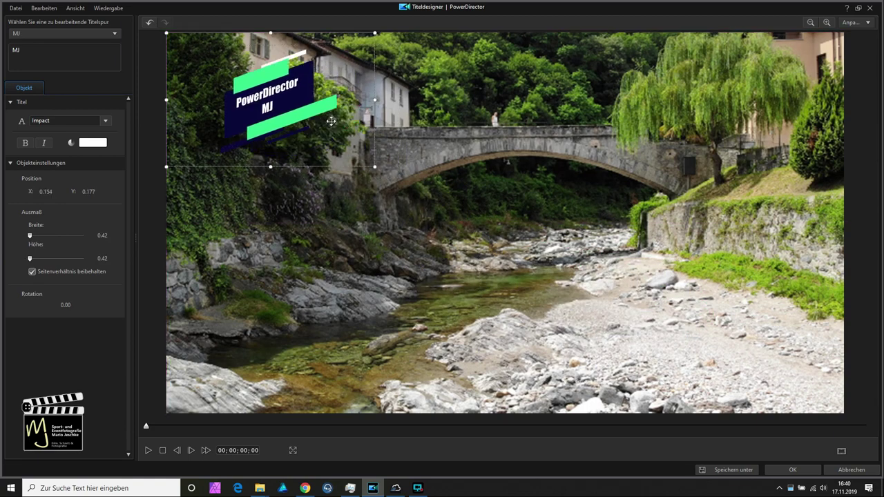
pyautogui.click(804, 472)
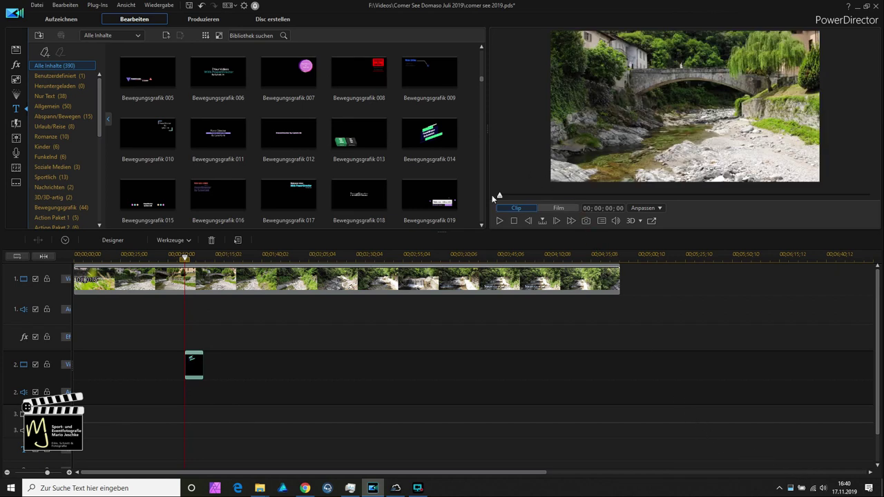
# Step: Play the film briefly to check the title over the footage, and preview the Bewegungsgrafik 011 template
pyautogui.click(499, 220)
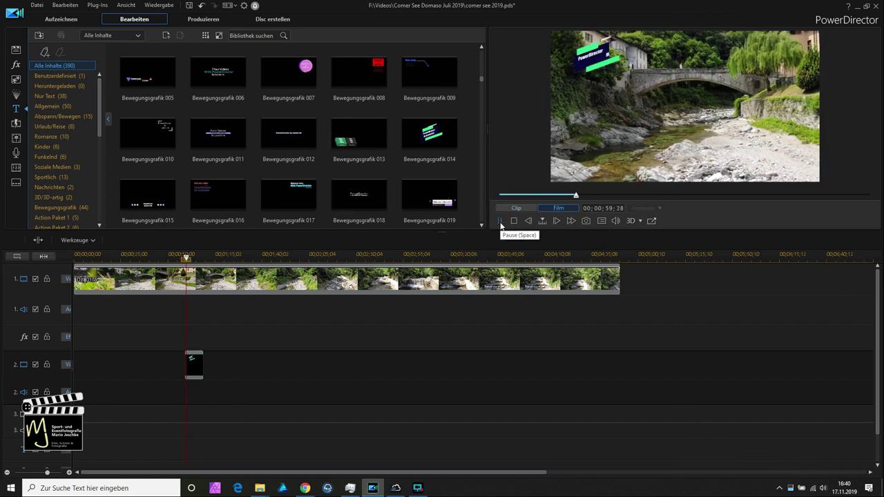
pyautogui.click(500, 221)
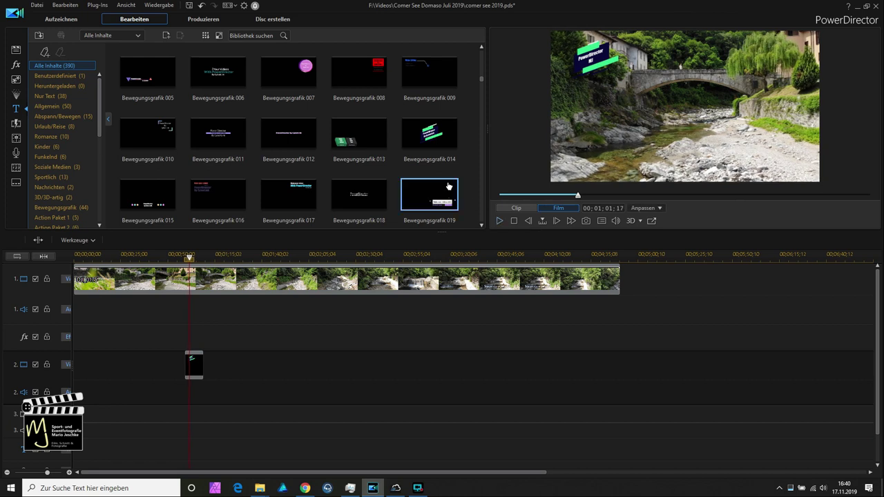
pyautogui.click(254, 149)
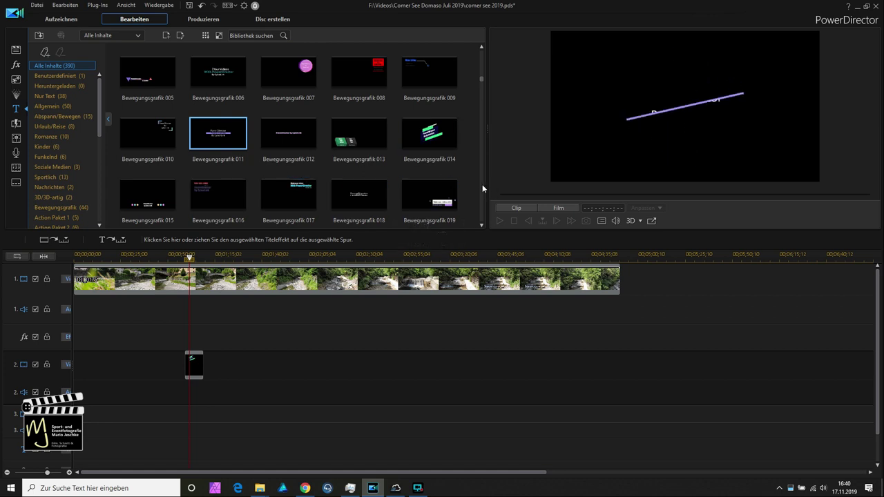
# Step: Switch to the browser to view the section on 1:1 videos for Instagram and Facebook, and return to PowerDirector
pyautogui.click(306, 488)
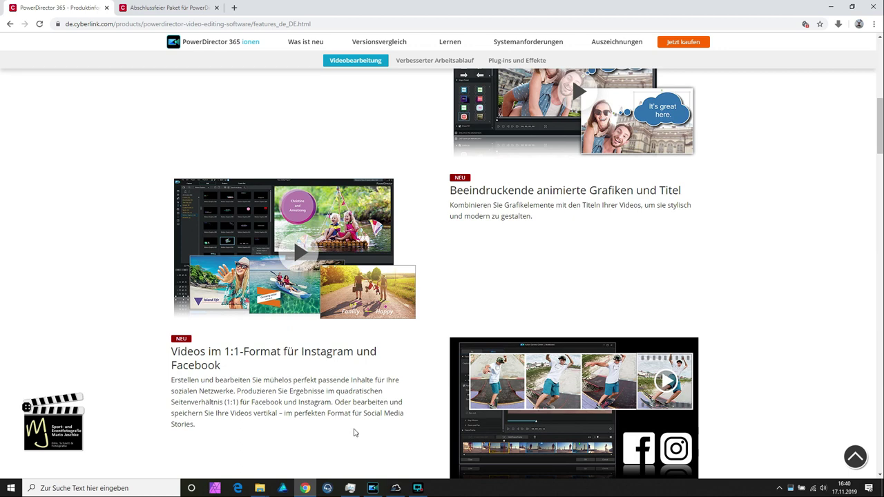
pyautogui.scroll(-2, 354, 432)
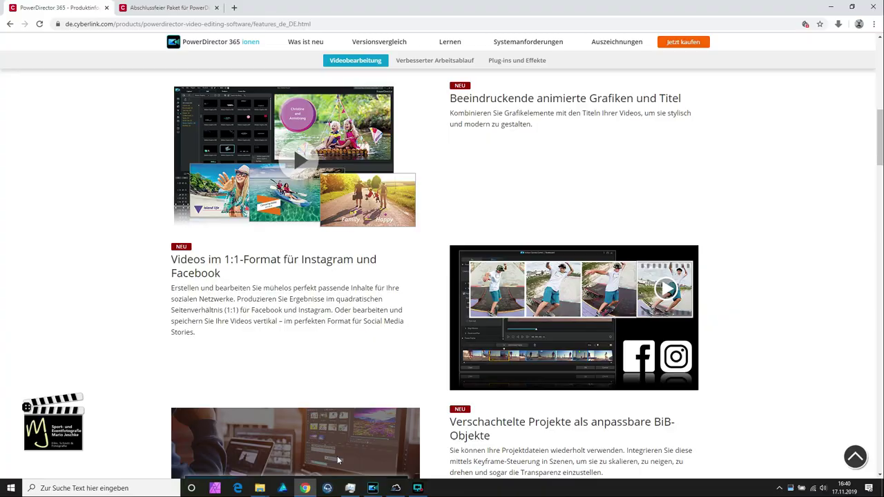
pyautogui.click(373, 488)
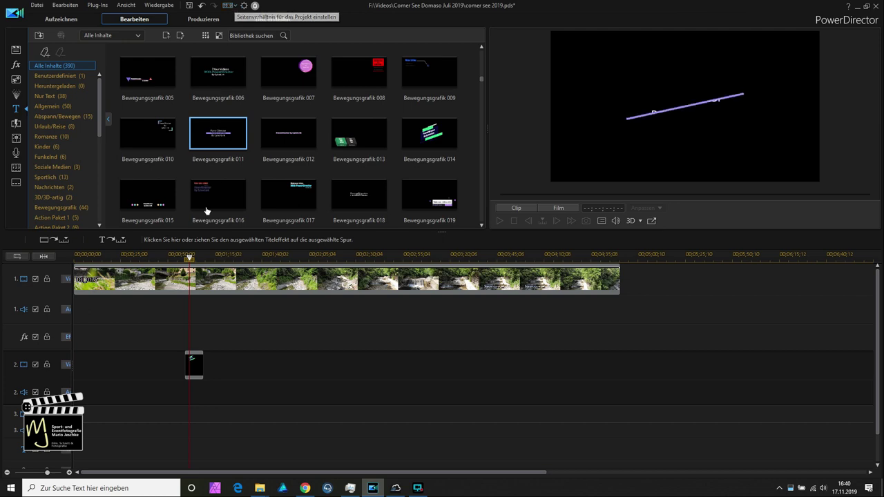
# Step: Move the playhead to 00;01;30;16, try the project aspect ratios 9:16 and 1:1, and set the project back to 16:9
pyautogui.click(243, 257)
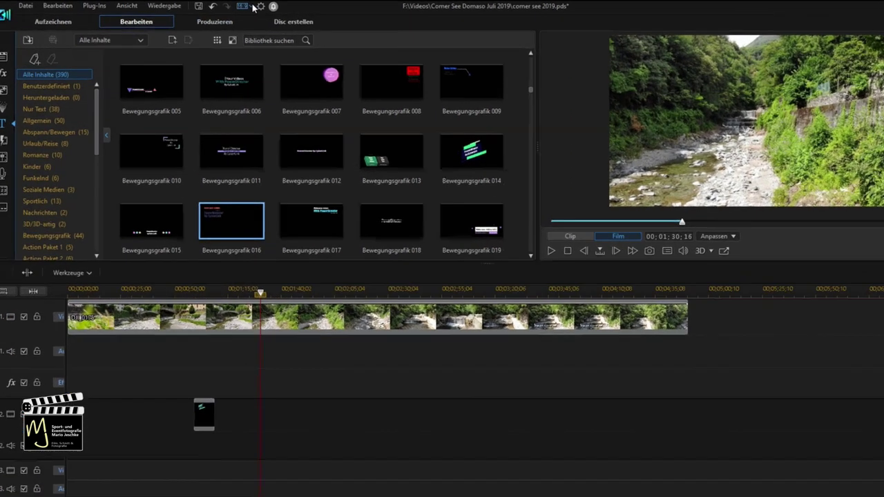
pyautogui.click(235, 7)
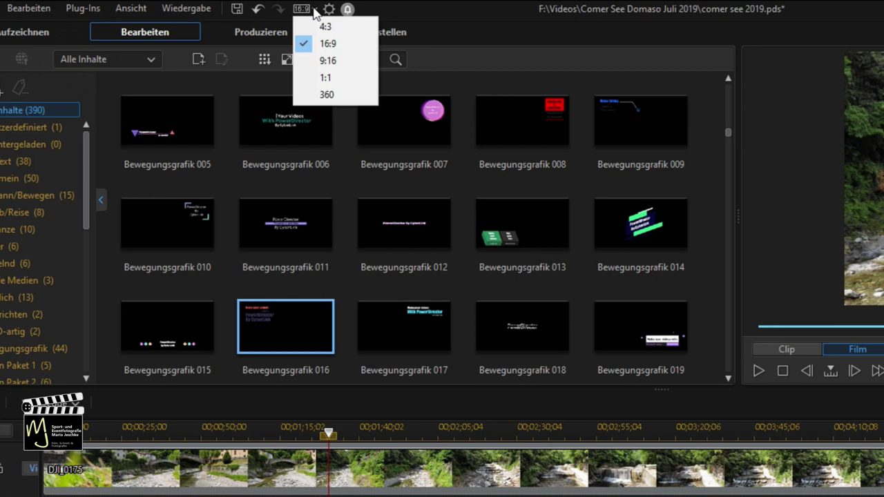
pyautogui.click(332, 60)
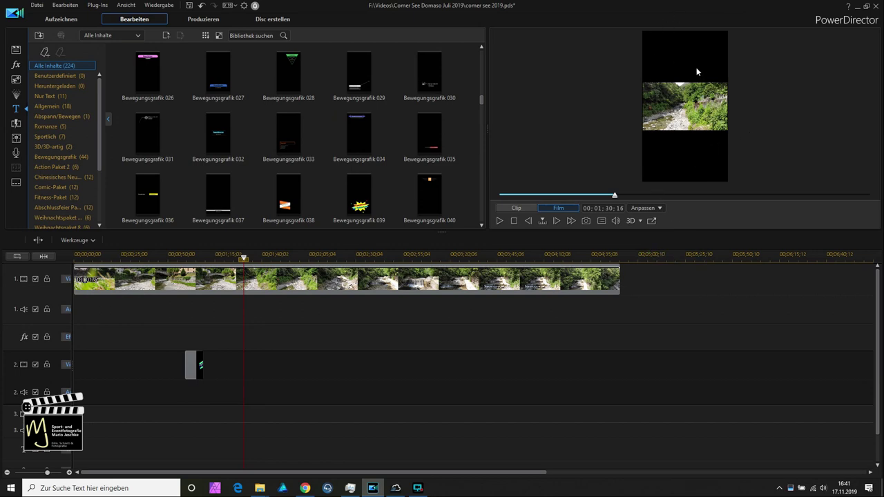
pyautogui.click(237, 5)
pyautogui.click(247, 53)
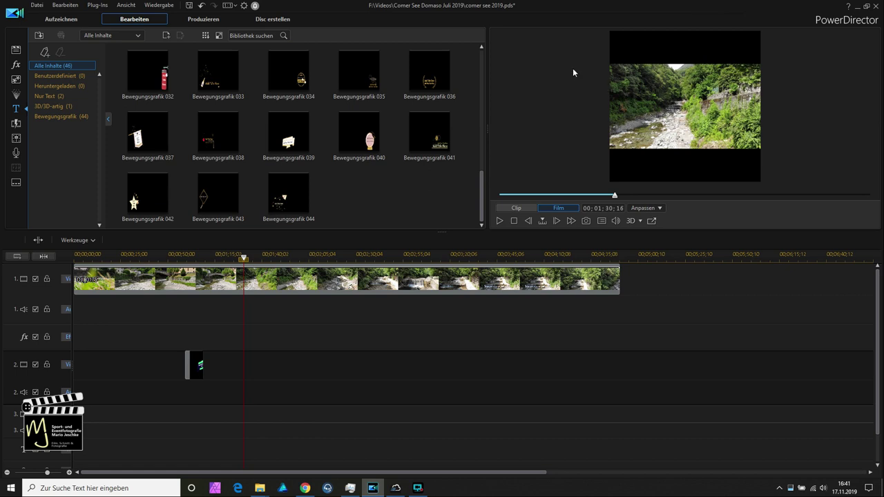
pyautogui.click(236, 7)
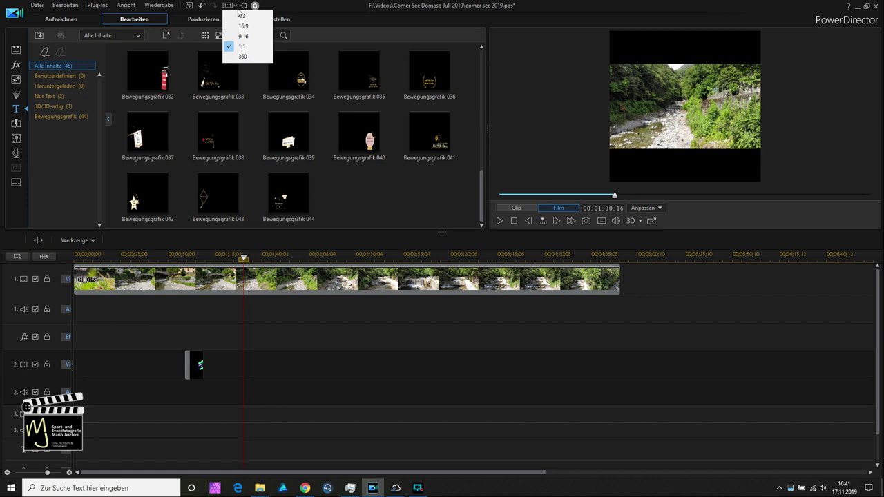
pyautogui.click(243, 26)
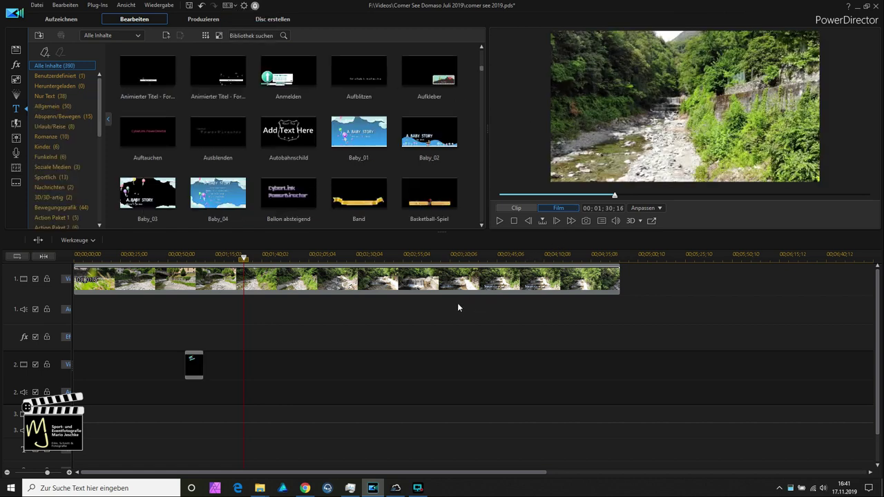
# Step: Switch to the browser to view the sections on nested projects and Audio Scrubbing, and return to PowerDirector
pyautogui.click(305, 487)
pyautogui.scroll(-3, 422, 340)
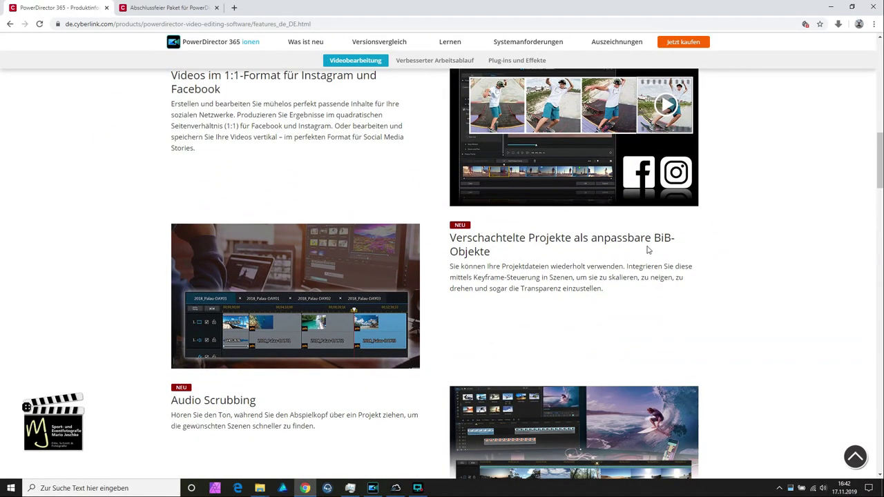
pyautogui.click(372, 487)
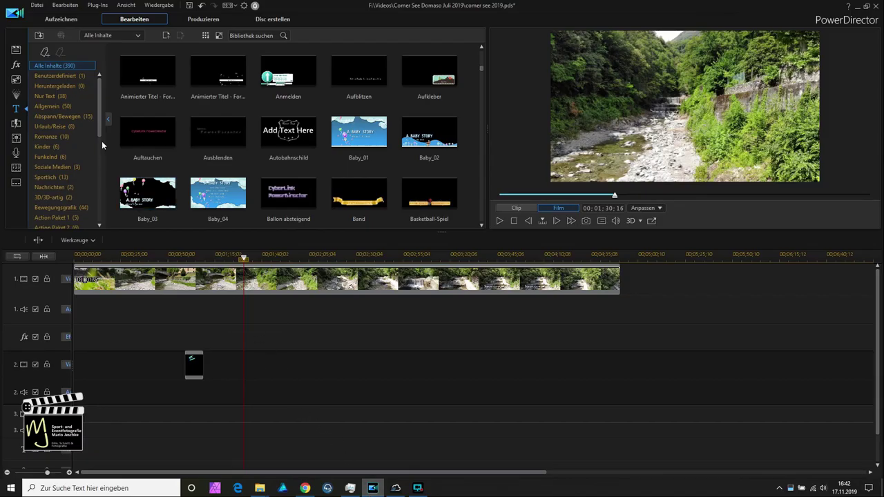
# Step: Insert the project Pitch HWB Eine Frage der Perspektive into the timeline at the playhead
pyautogui.click(39, 6)
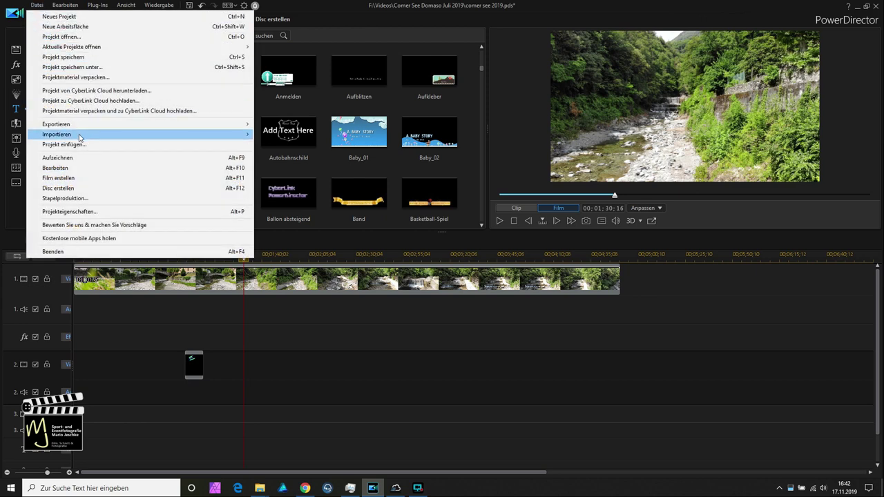
pyautogui.moveTo(80, 136)
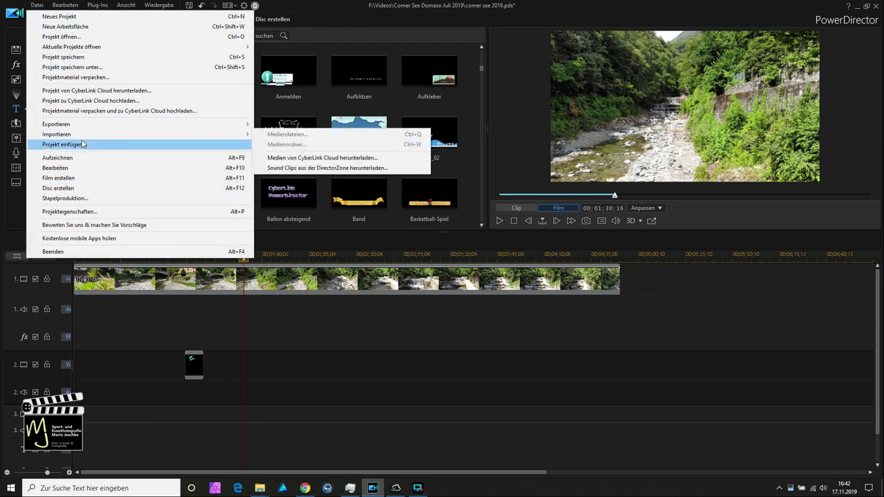
pyautogui.click(84, 145)
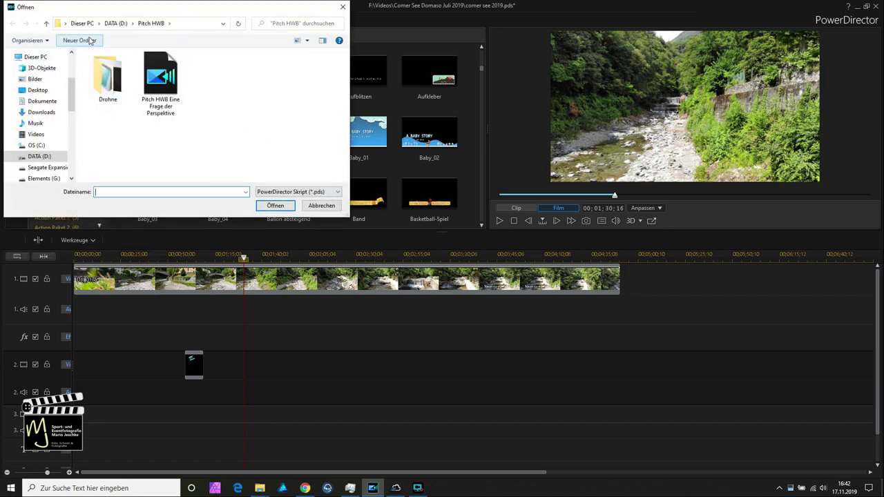
pyautogui.click(176, 89)
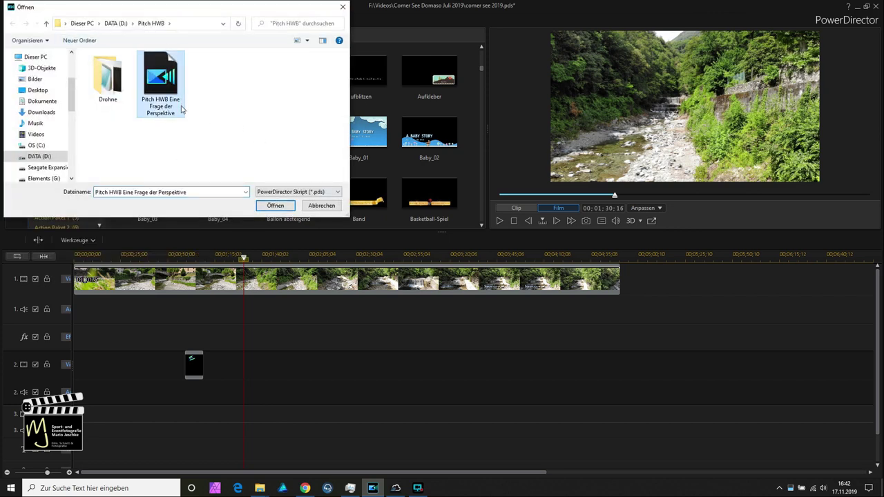
pyautogui.click(274, 206)
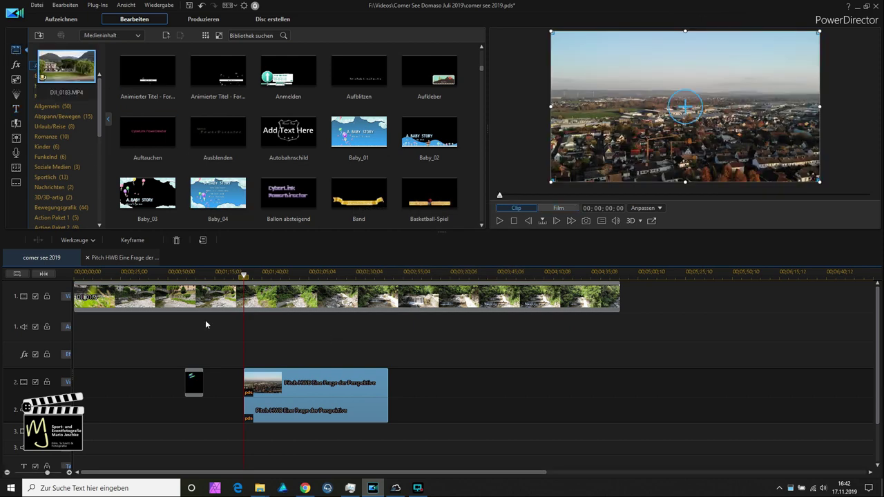
# Step: Move the inserted project to track 1 directly behind the river clip, view its own timeline, and return to the comer see 2019 timeline
pyautogui.click(366, 345)
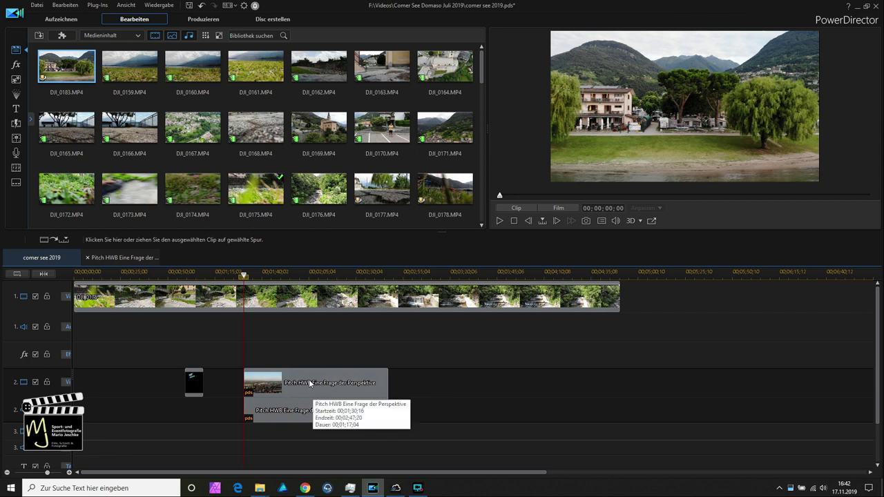
pyautogui.moveTo(296, 384); pyautogui.dragTo(671, 296)
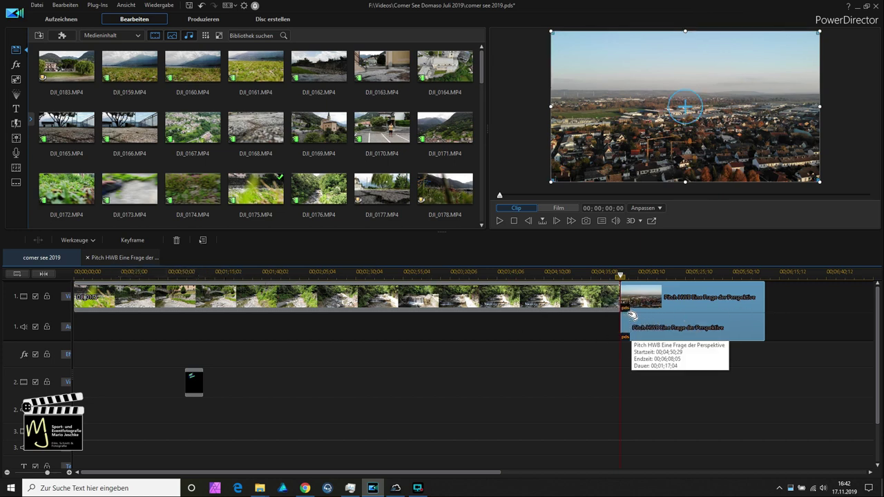
pyautogui.click(145, 259)
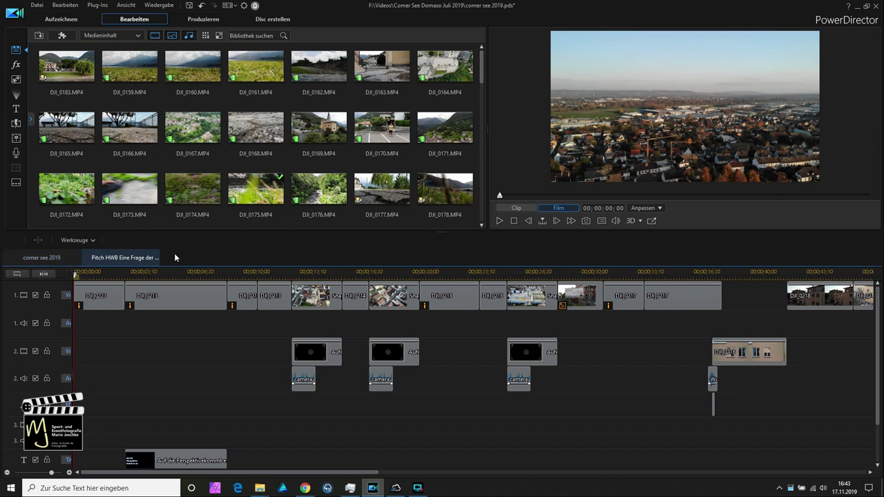
pyautogui.click(59, 260)
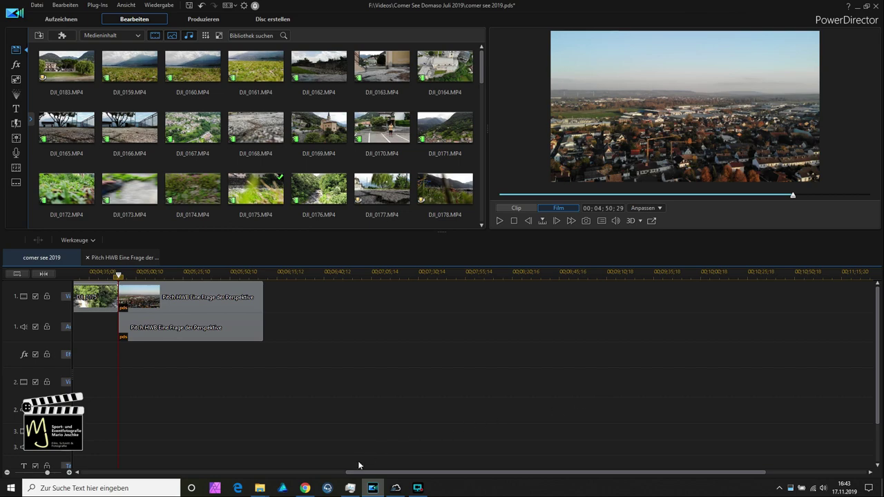
# Step: Switch to the browser to read the Audio Scrubbing section, and return to PowerDirector
pyautogui.click(304, 487)
pyautogui.scroll(-3, 579, 382)
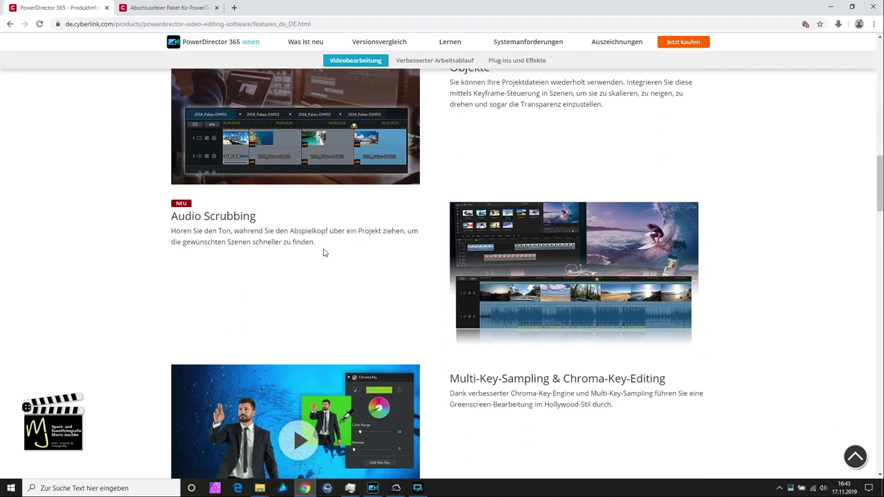
pyautogui.click(372, 487)
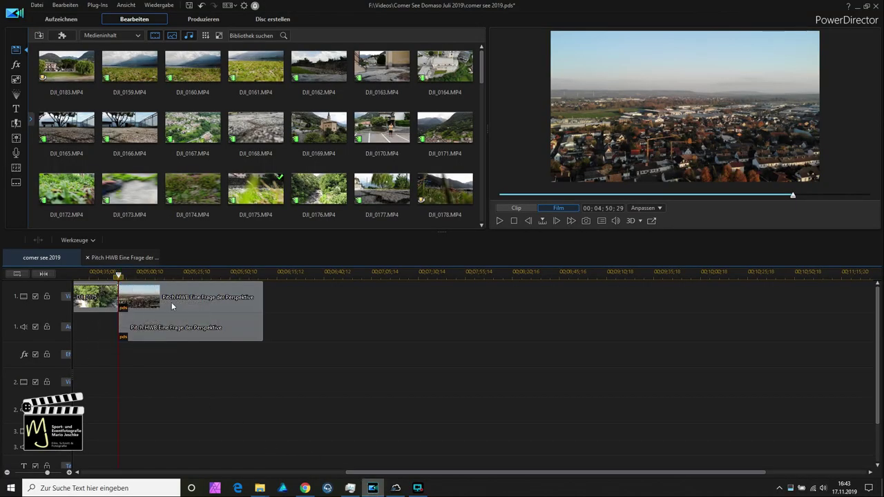
# Step: Scrub the playhead through the nested project clip to 00;01;12;02 in the clip to demonstrate audio scrubbing
pyautogui.click(131, 292)
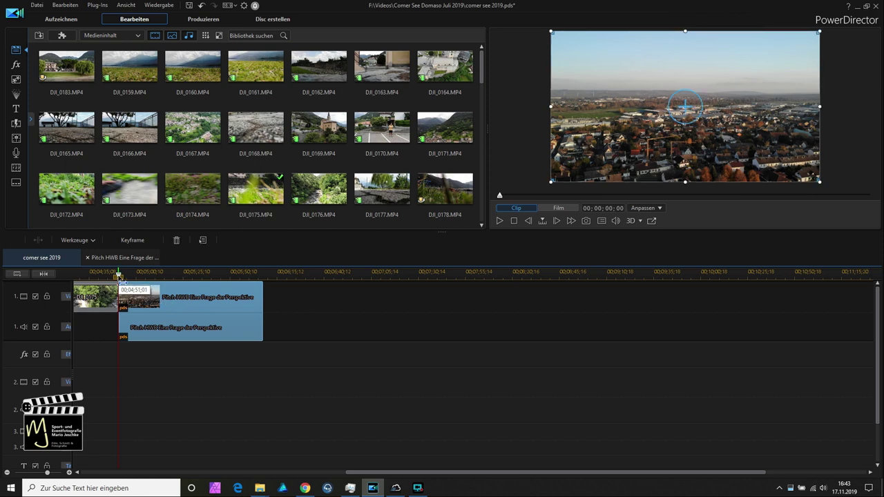
pyautogui.click(122, 275)
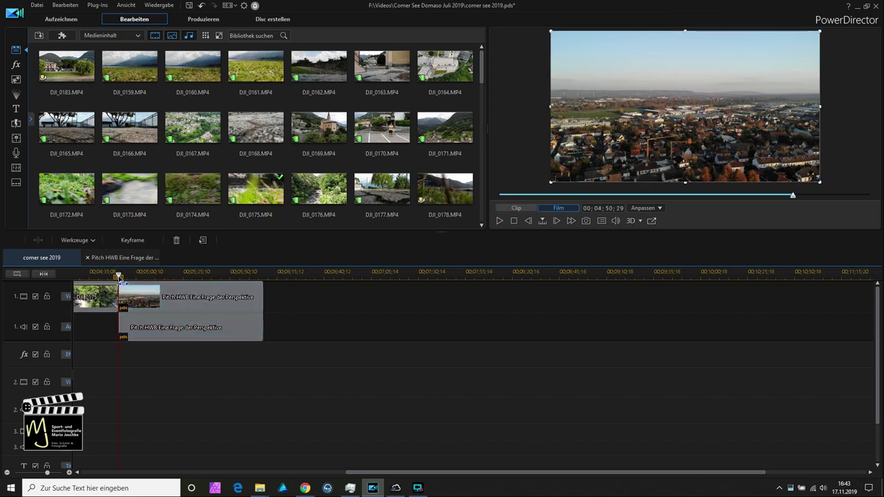
pyautogui.moveTo(123, 276); pyautogui.dragTo(255, 309)
pyautogui.click(255, 308)
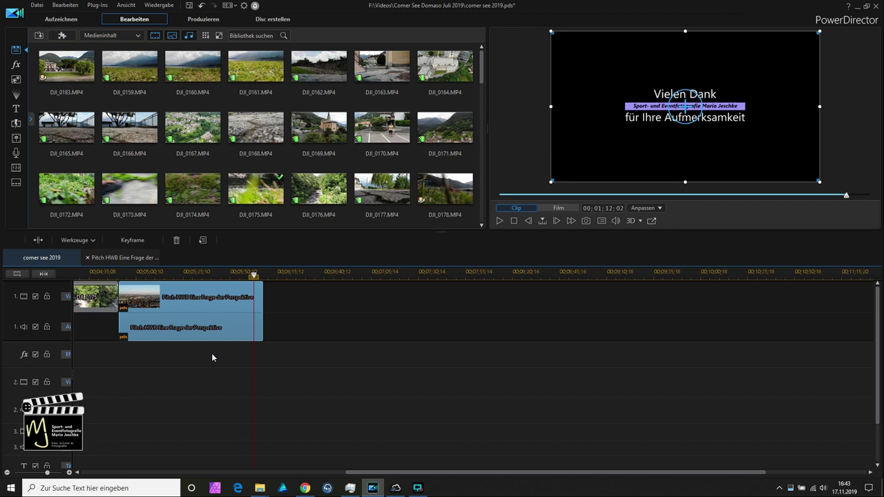
# Step: Switch to the browser to read the feature sections from Multi-Key-Sampling to the reversible timeline track order, and return to PowerDirector
pyautogui.click(314, 488)
pyautogui.scroll(-2, 499, 321)
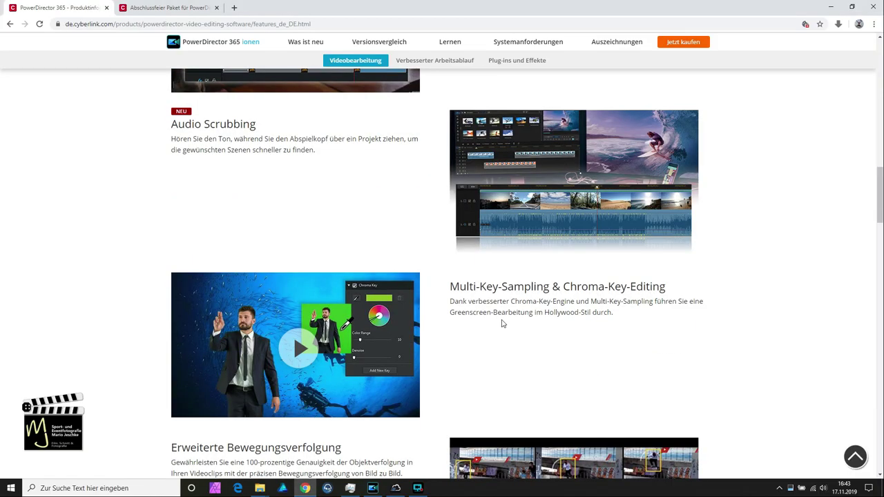
pyautogui.scroll(-1, 502, 323)
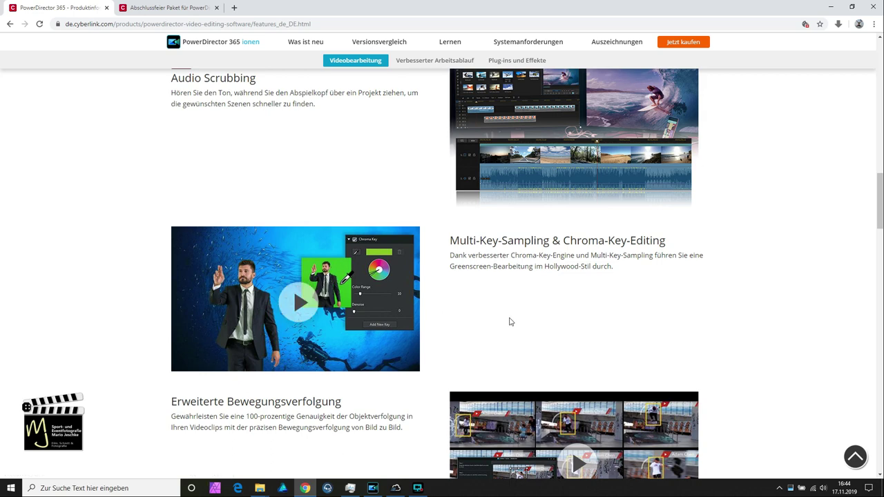
pyautogui.scroll(-1, 510, 322)
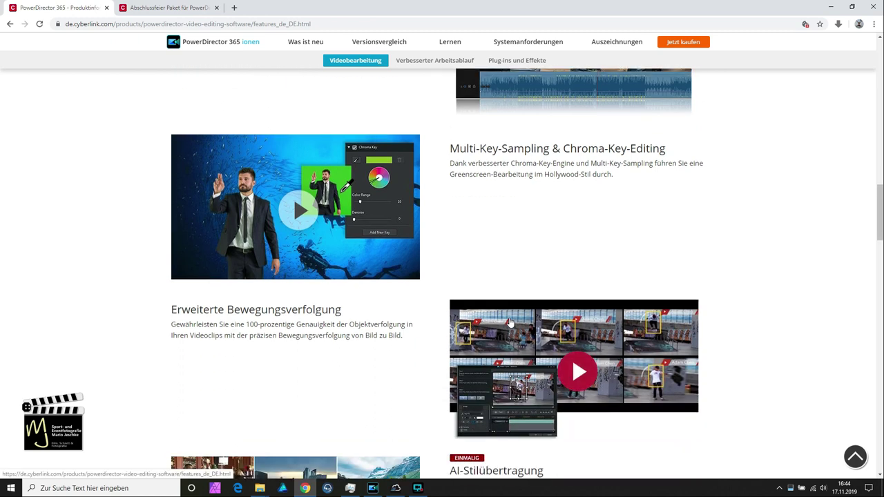
pyautogui.scroll(-1, 510, 322)
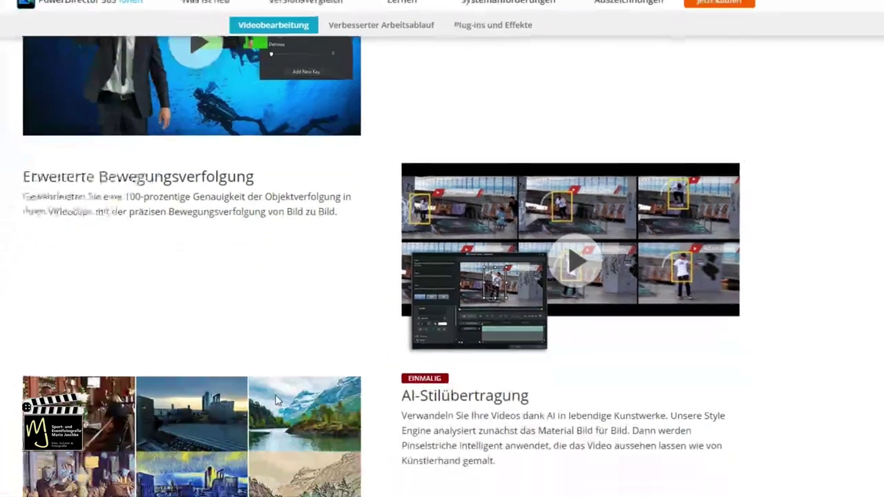
pyautogui.scroll(-3, 341, 428)
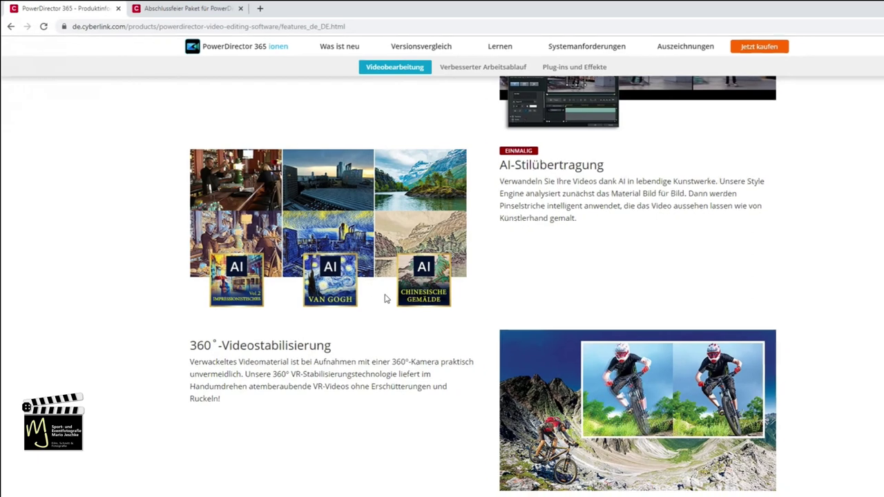
pyautogui.scroll(-3, 493, 385)
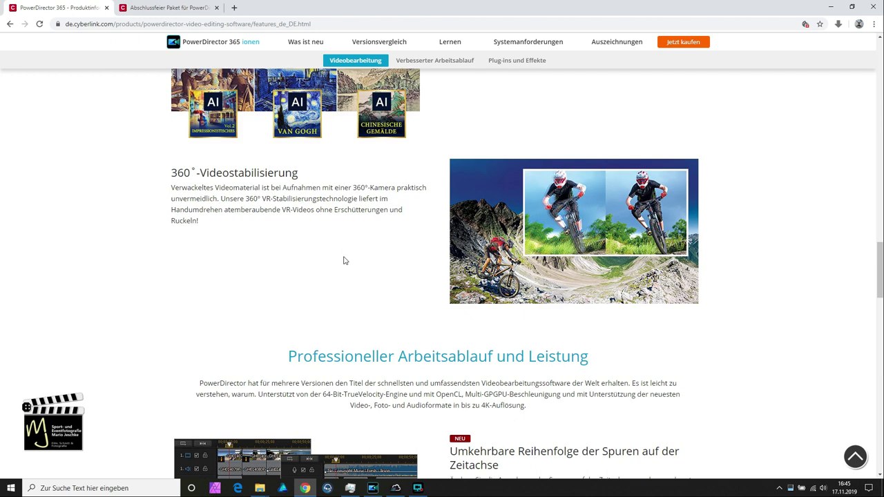
pyautogui.scroll(-1, 340, 252)
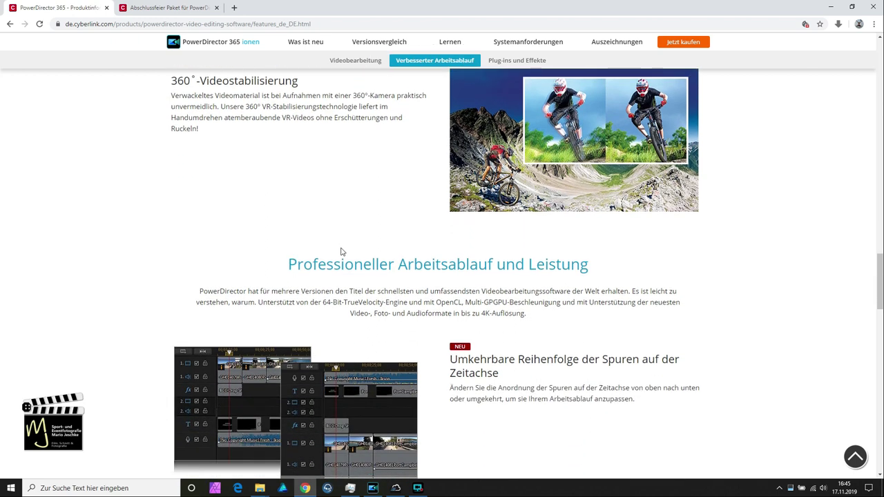
pyautogui.scroll(-1, 340, 251)
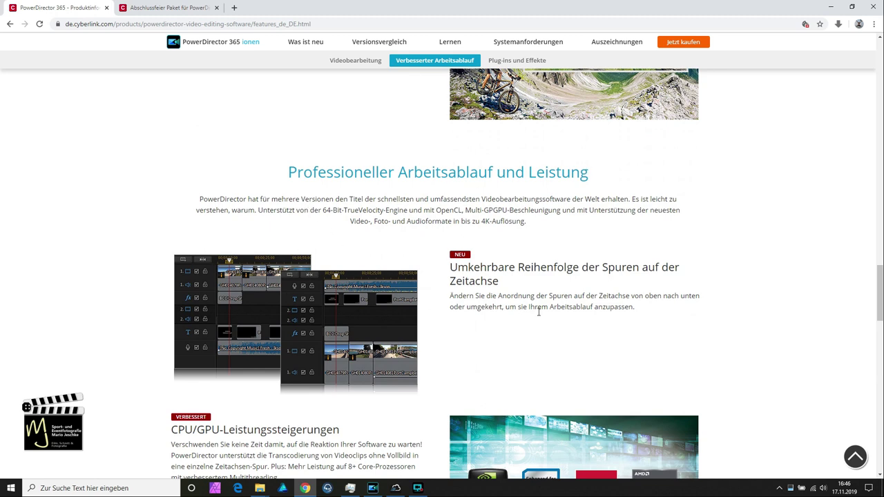
pyautogui.click(374, 489)
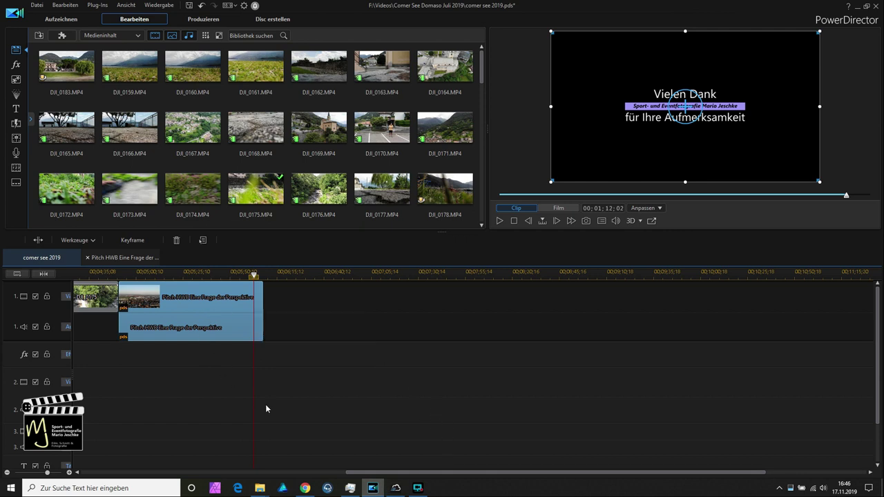
# Step: Move the playhead to 00;03;03;13 in the DJI_0175 clip, play the film briefly and pause it
pyautogui.click(94, 297)
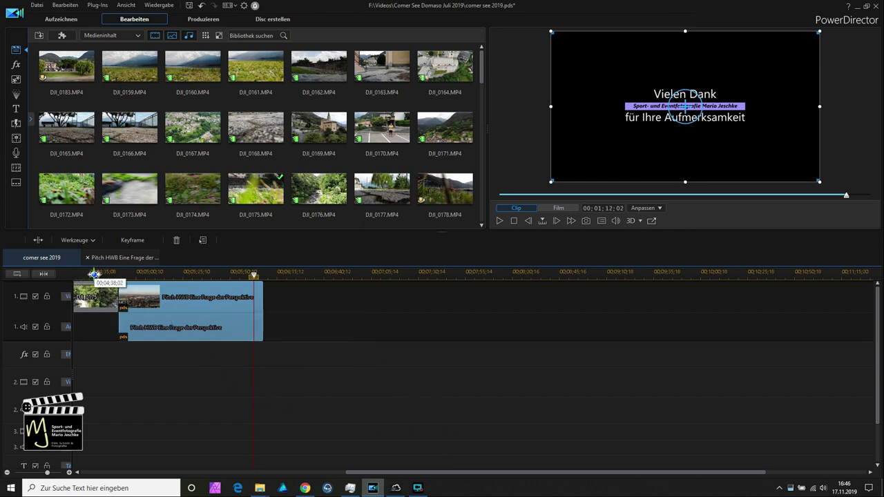
pyautogui.moveTo(361, 476); pyautogui.dragTo(197, 476)
pyautogui.click(230, 297)
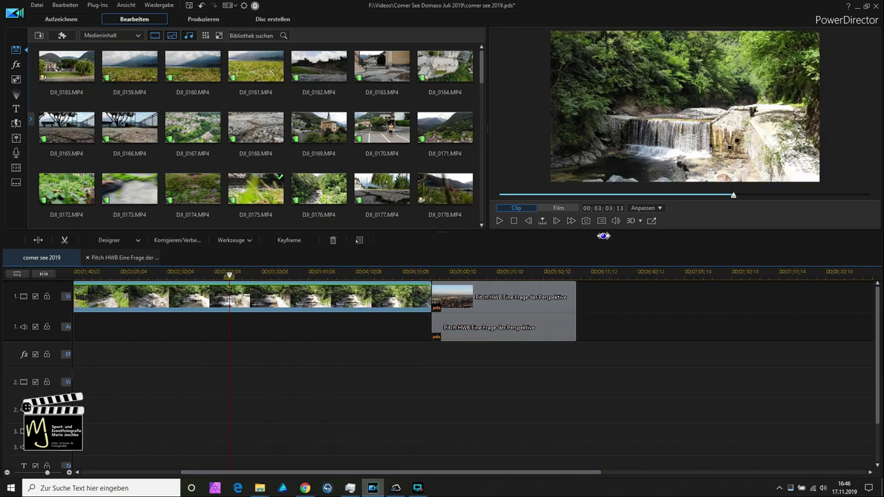
pyautogui.click(497, 221)
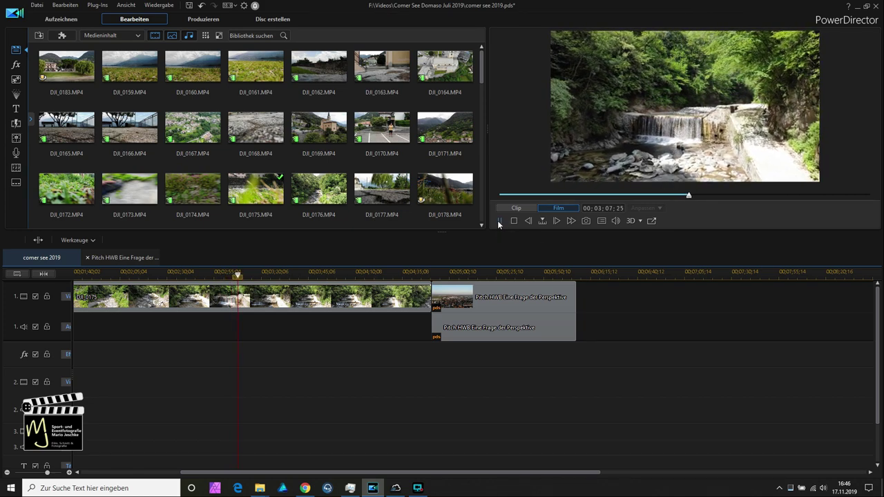
pyautogui.click(499, 221)
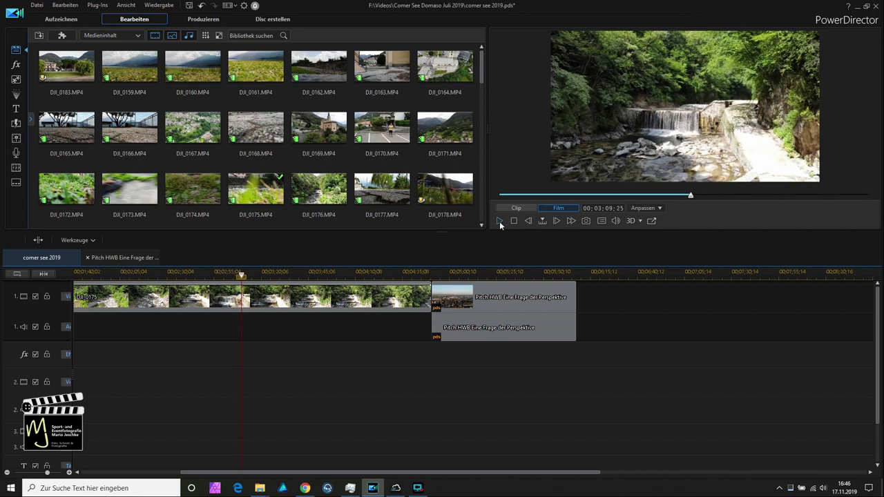
# Step: Review the preview quality options and the shadow file resolution choices in the general preferences
pyautogui.click(602, 221)
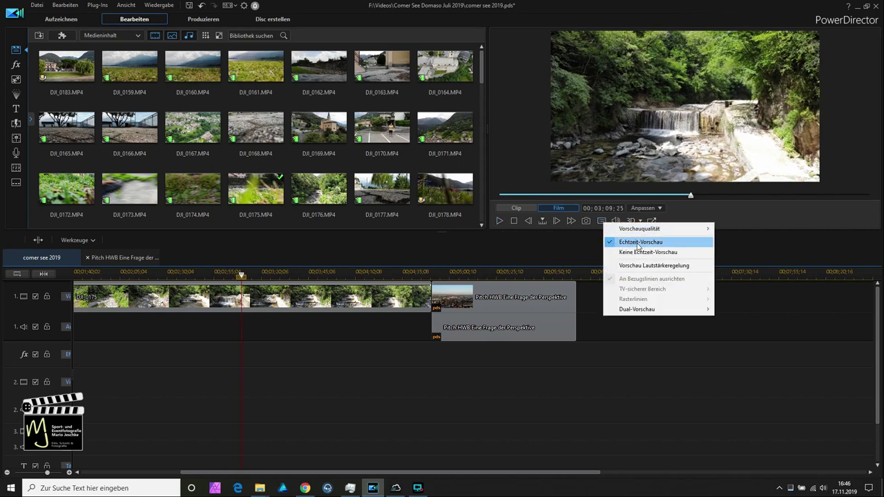
pyautogui.moveTo(649, 234)
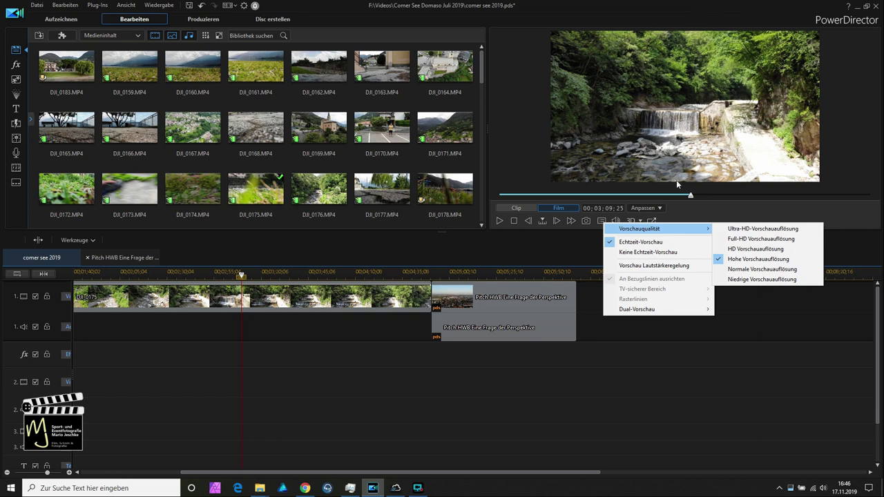
pyautogui.click(545, 241)
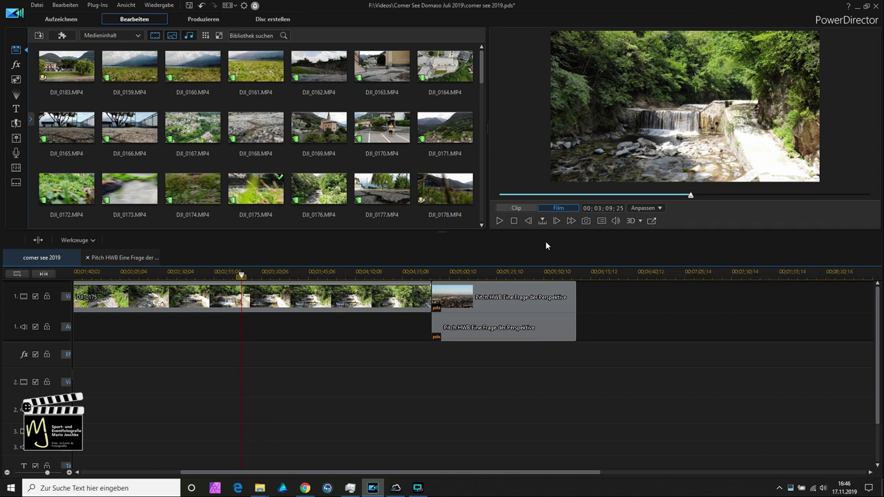
pyautogui.click(245, 6)
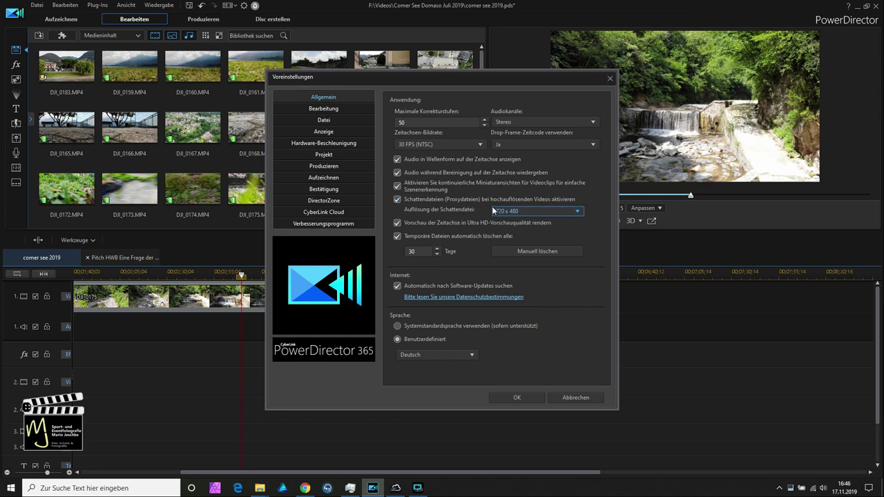
pyautogui.click(577, 212)
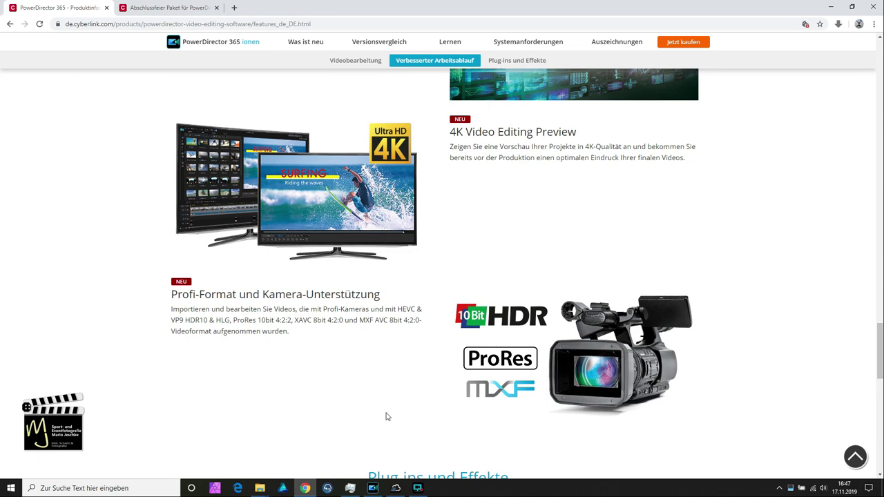
# Step: Return from the browser to PowerDirector, show the start of the timeline, and list the available plug-ins
pyautogui.hotkey('alt', 'Tab')
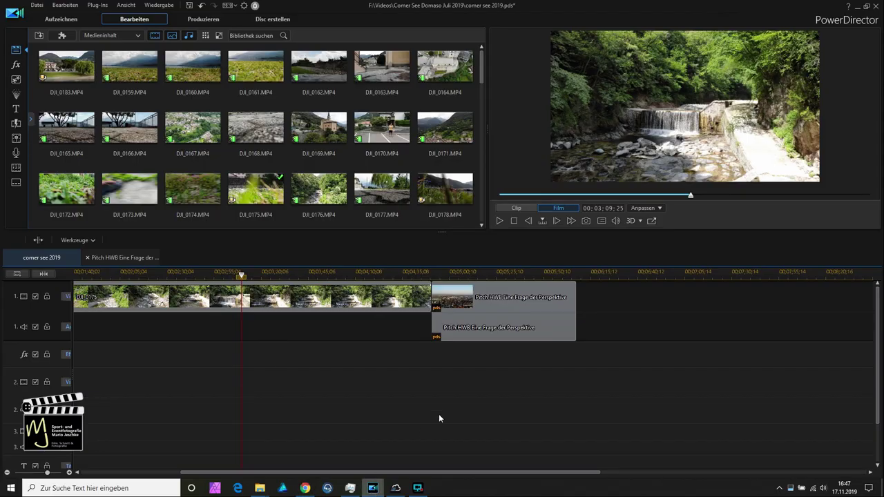
pyautogui.moveTo(460, 474); pyautogui.dragTo(354, 474)
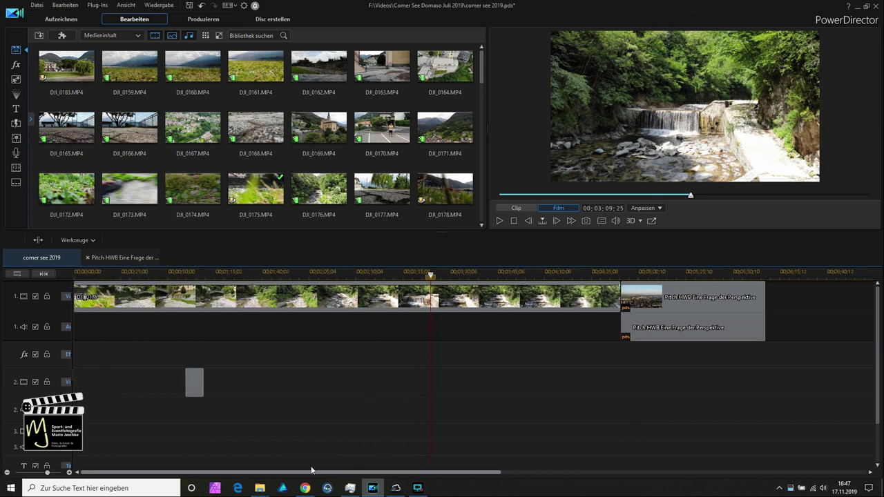
pyautogui.click(97, 6)
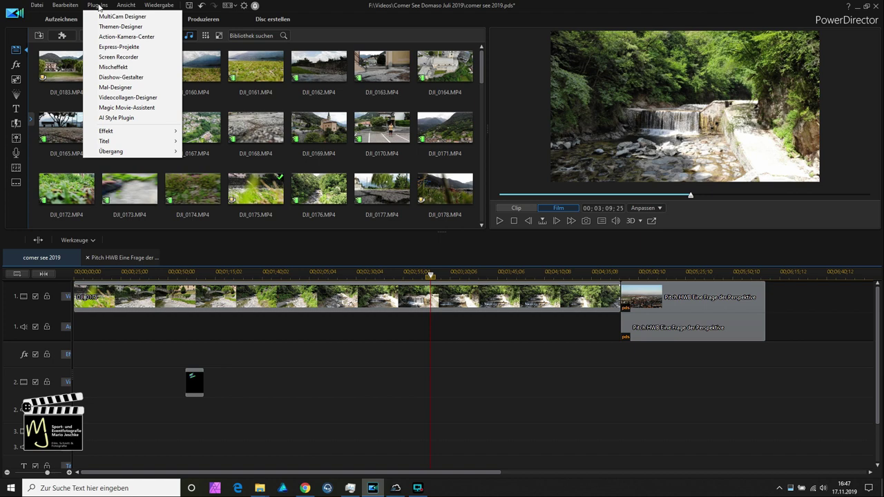